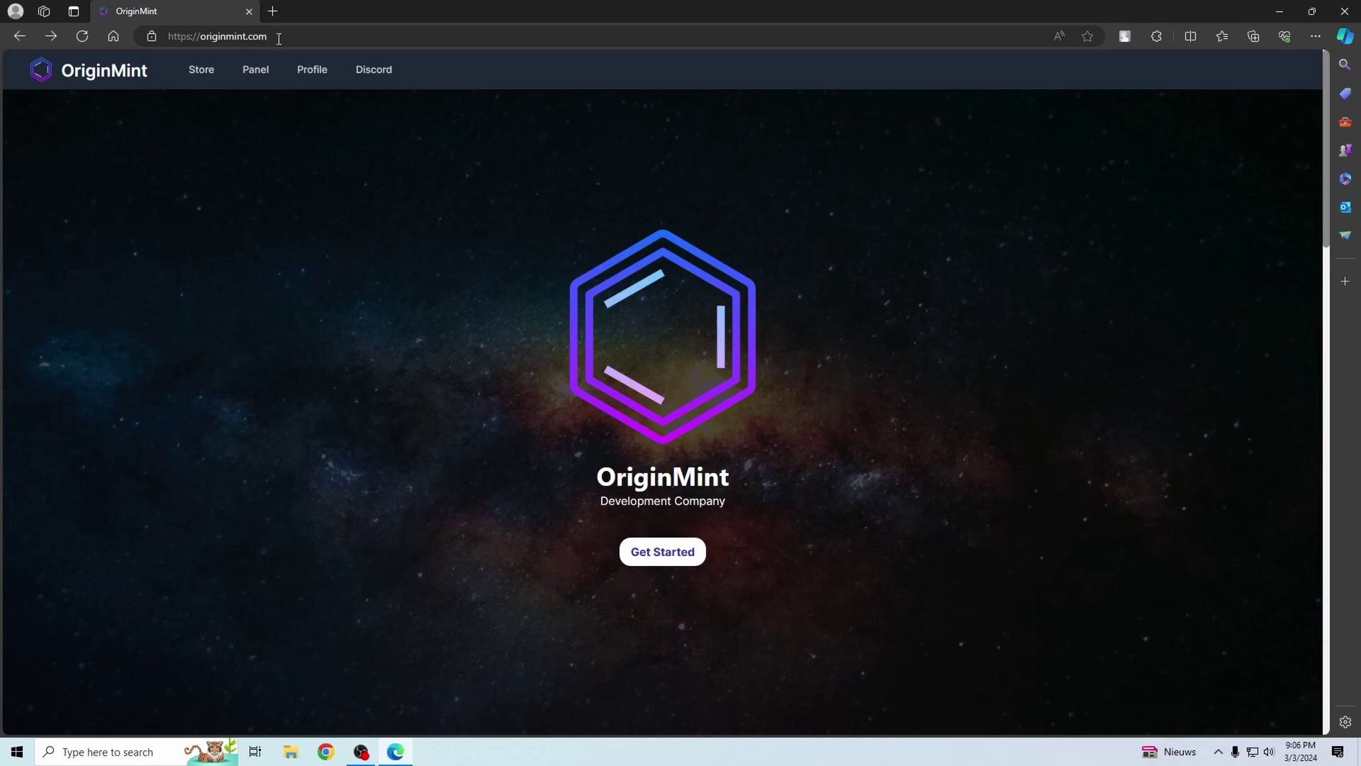
- Scroll to Products and open the Mint Client product page showing its $20.00 price
scroll(628, 367, down, 8)
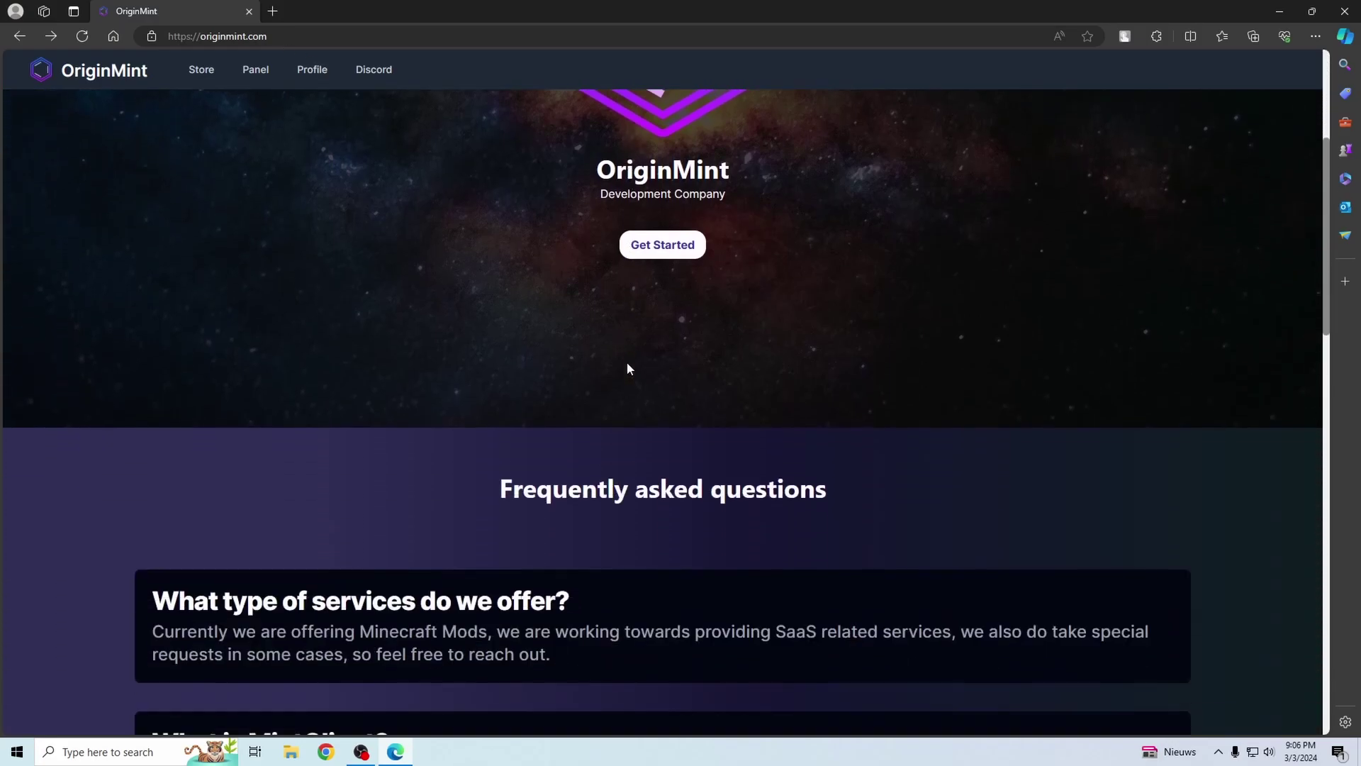
scroll(628, 367, down, 12)
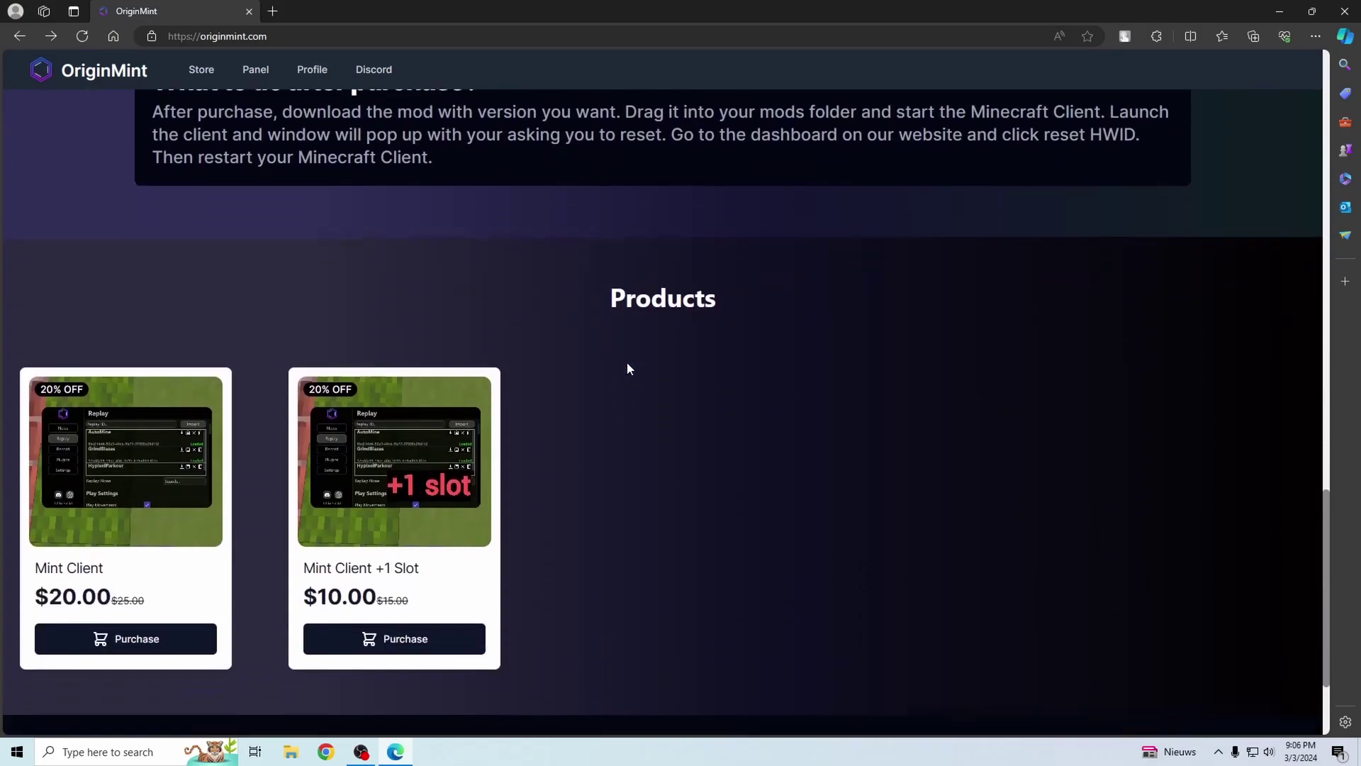
scroll(645, 379, down, 1)
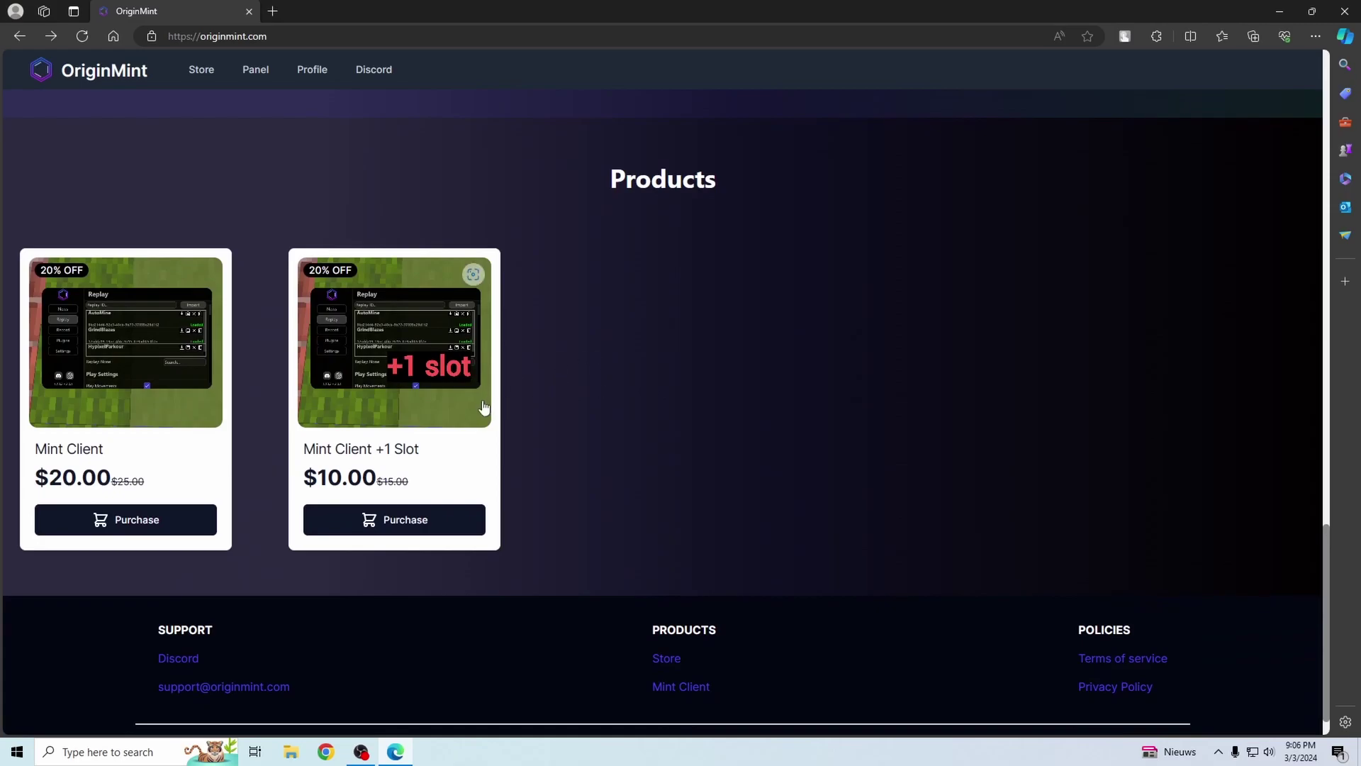
click(141, 527)
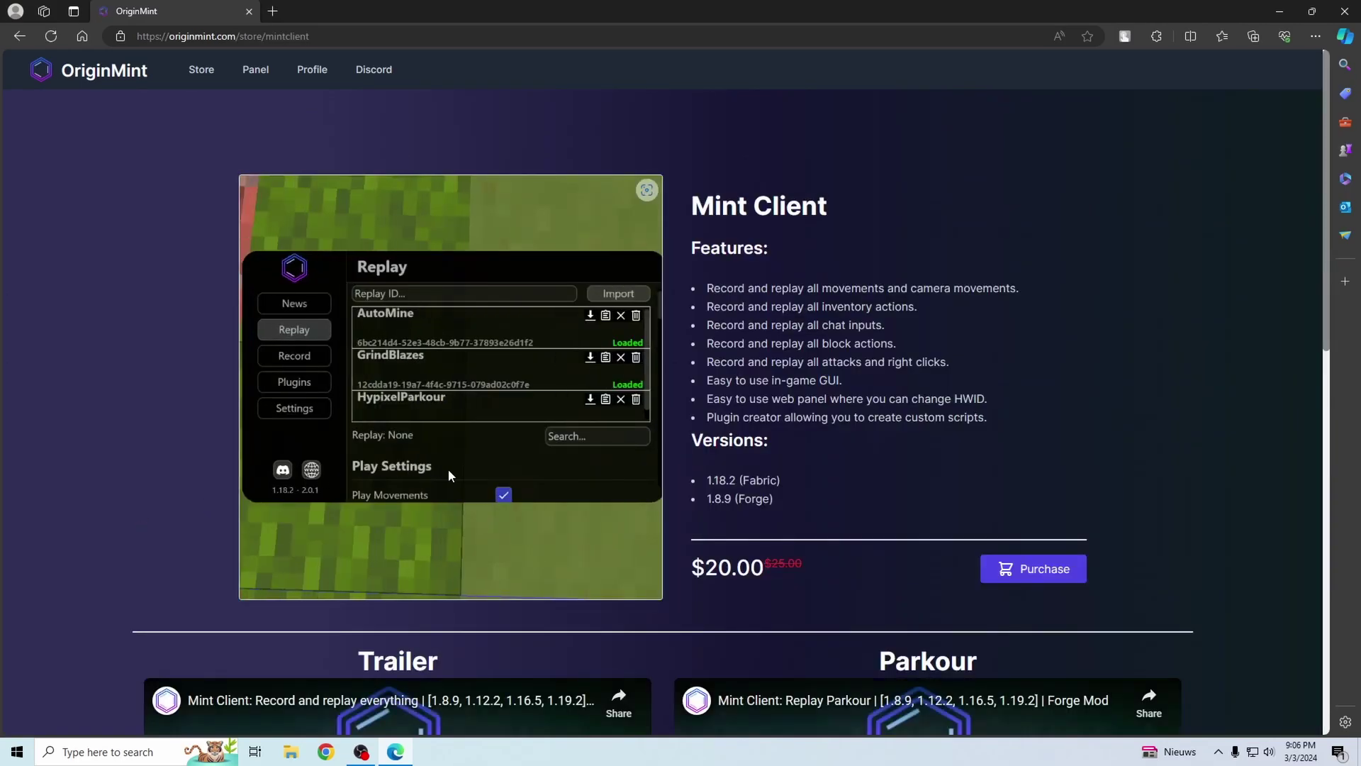
scroll(909, 485, down, 1)
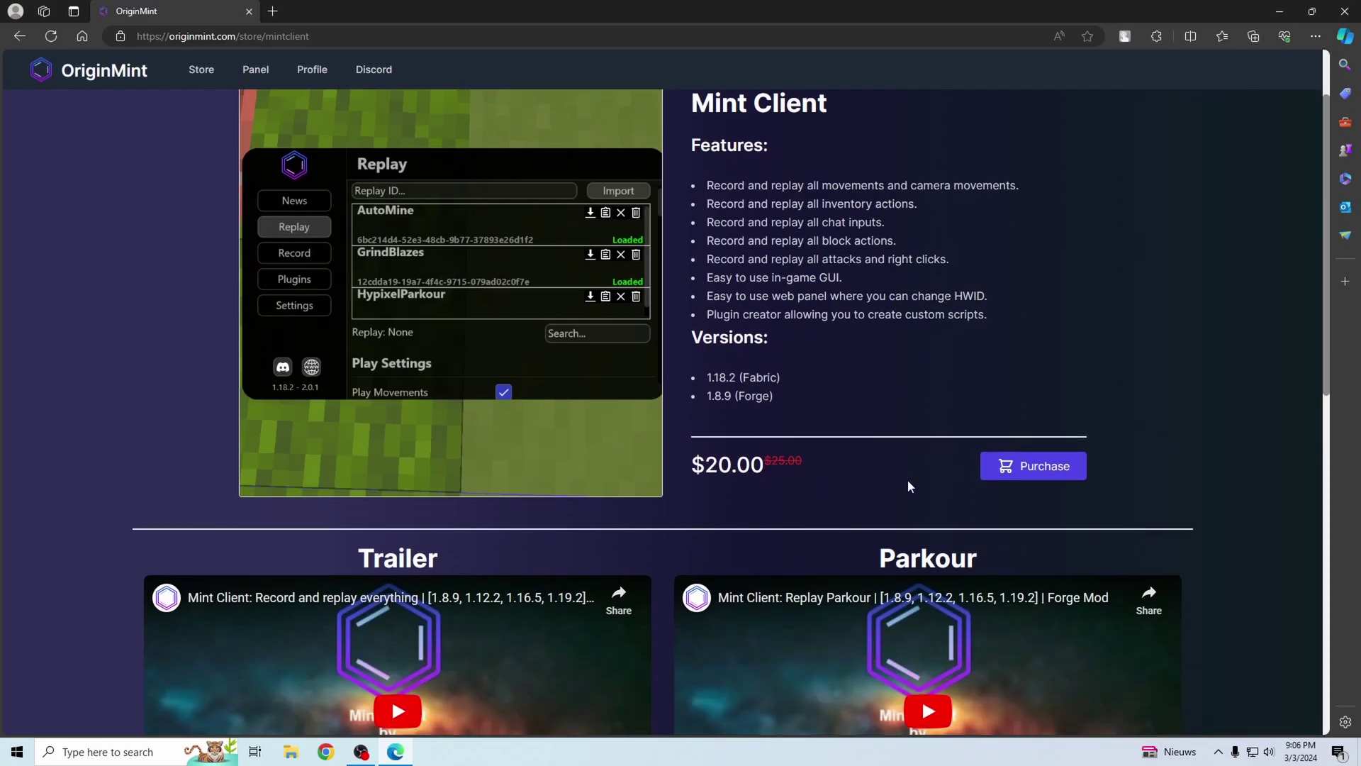
scroll(907, 479, down, 2)
scroll(907, 480, up, 3)
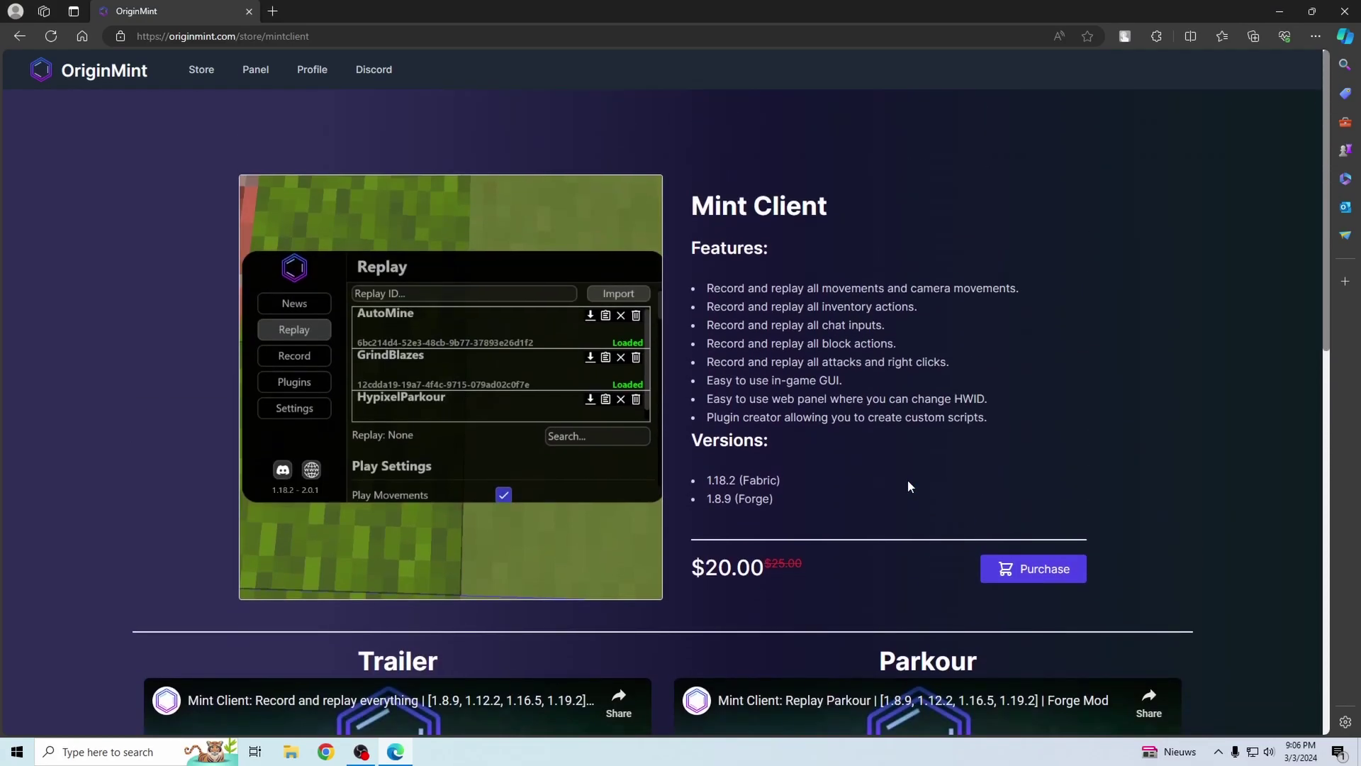
- Start the Mint Client purchase and fill the registration form with a name, e-mail and password
click(1033, 574)
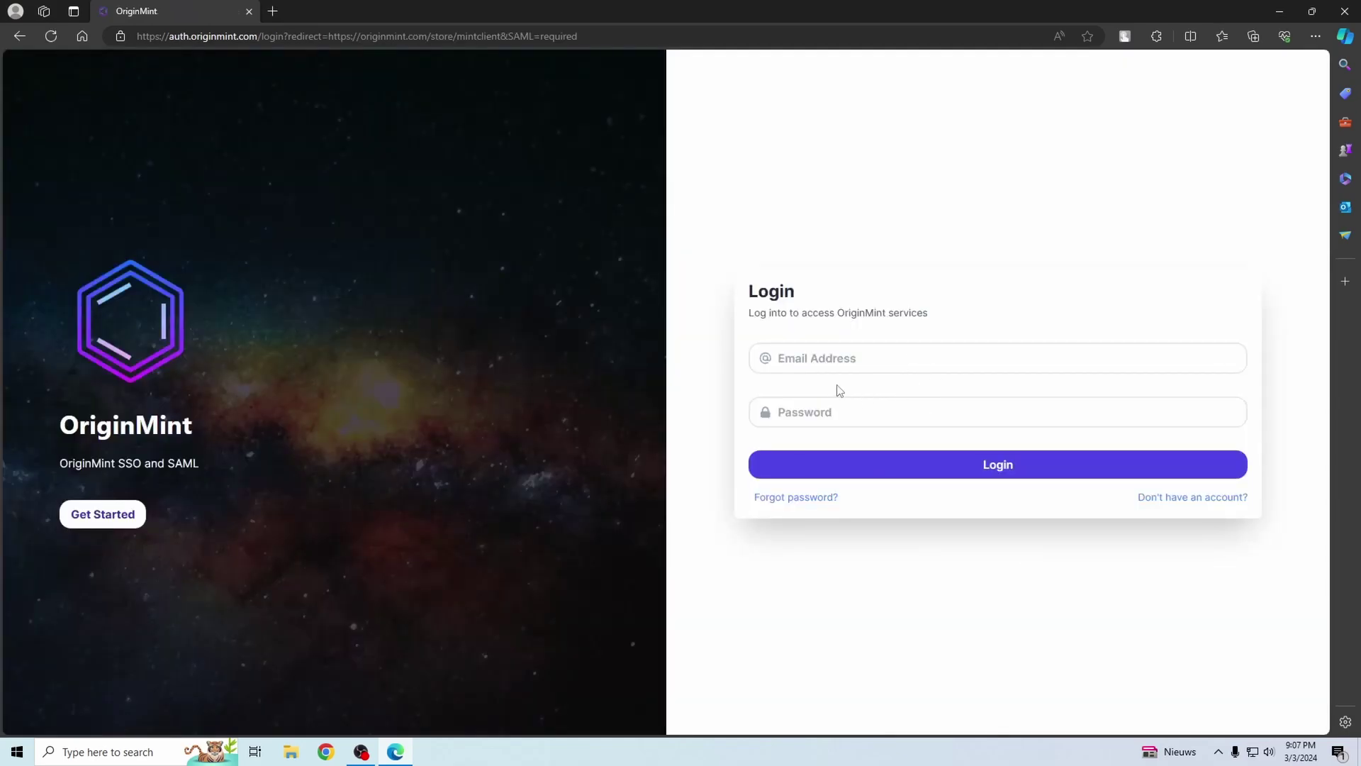
click(1188, 502)
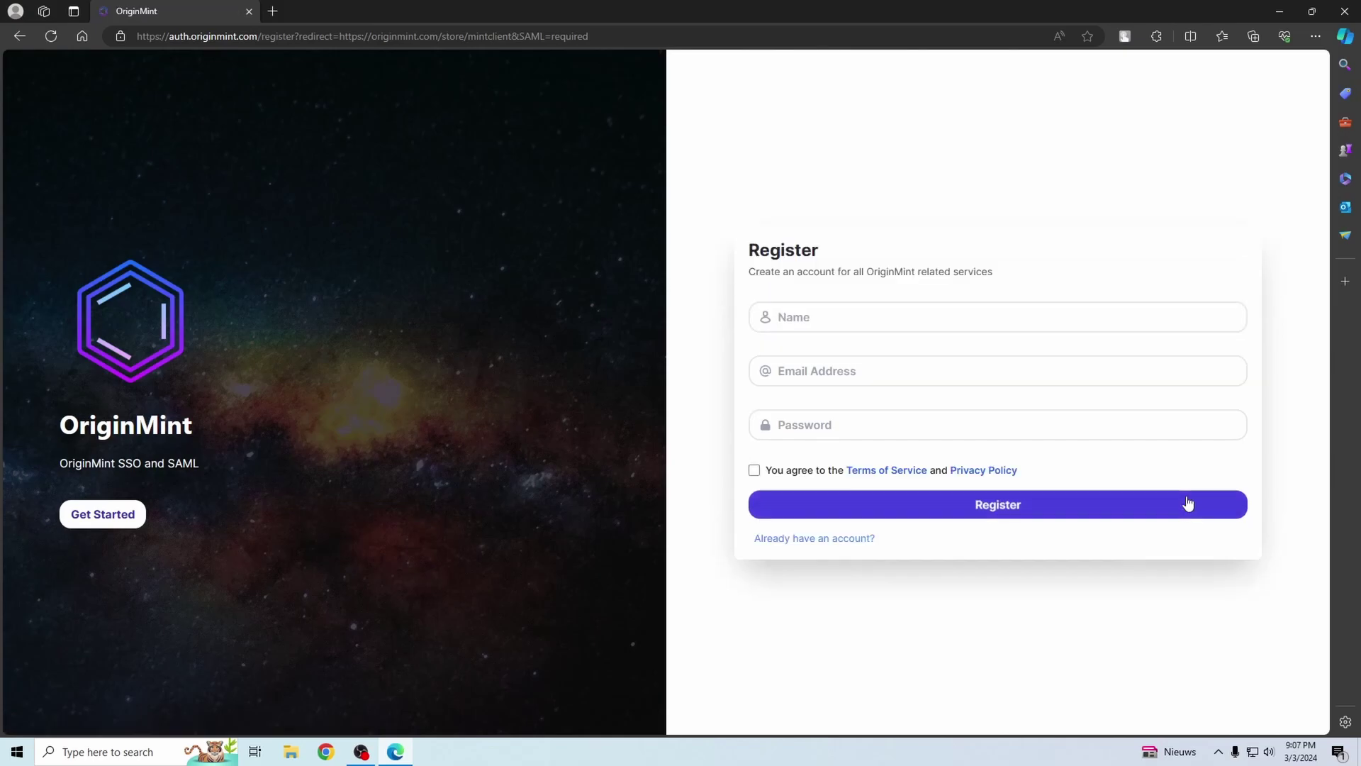
click(835, 316)
text(example)
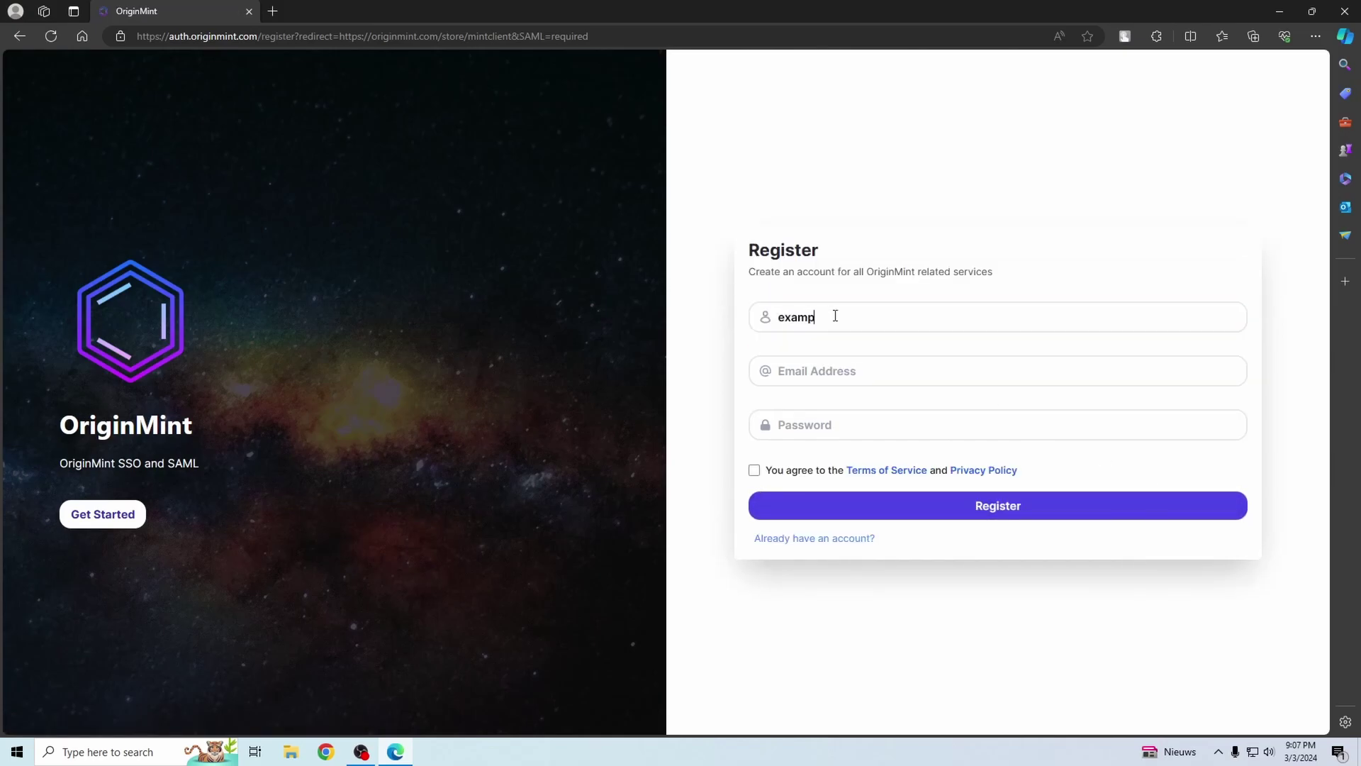
click(833, 368)
text(example@gmail.com)
click(841, 431)
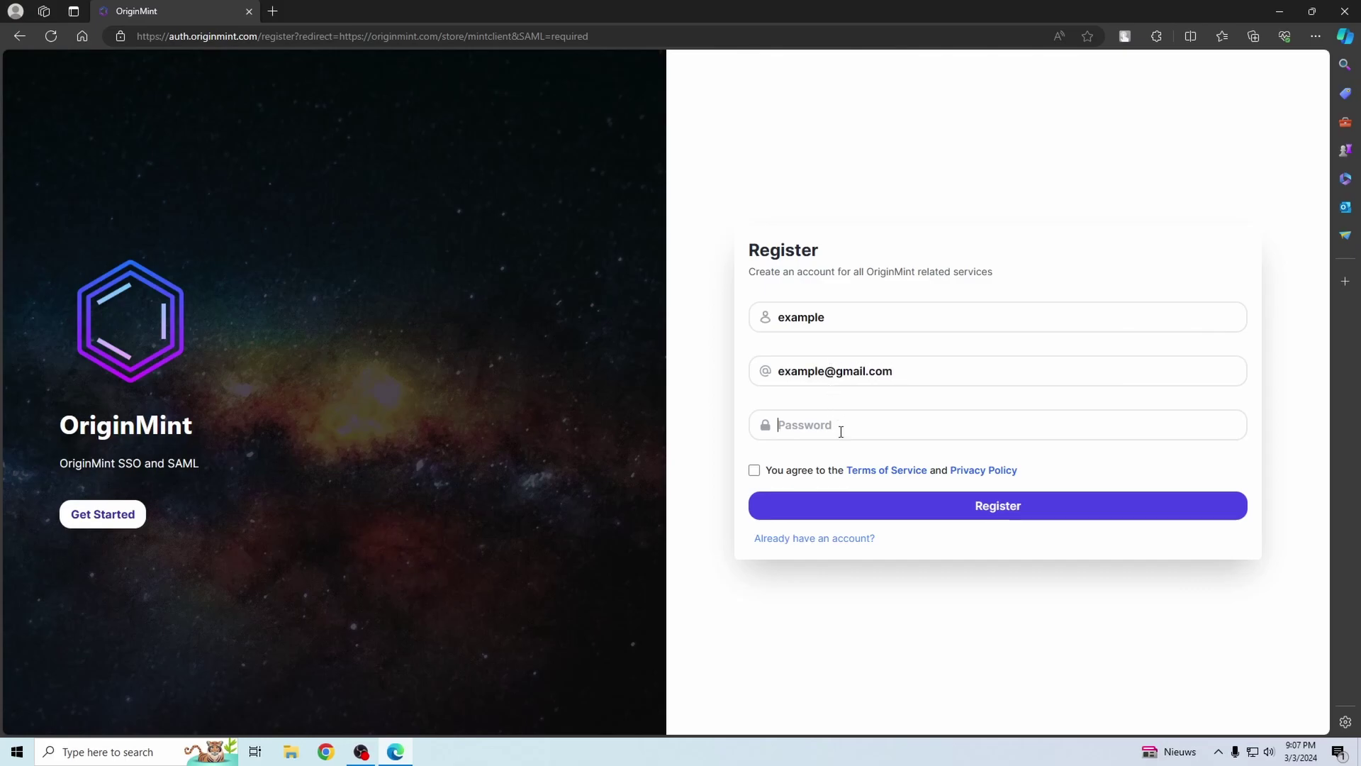
text(12345678901)
- Accept the Terms of Service and Privacy Policy, register, and dismiss the success message
click(754, 470)
click(834, 504)
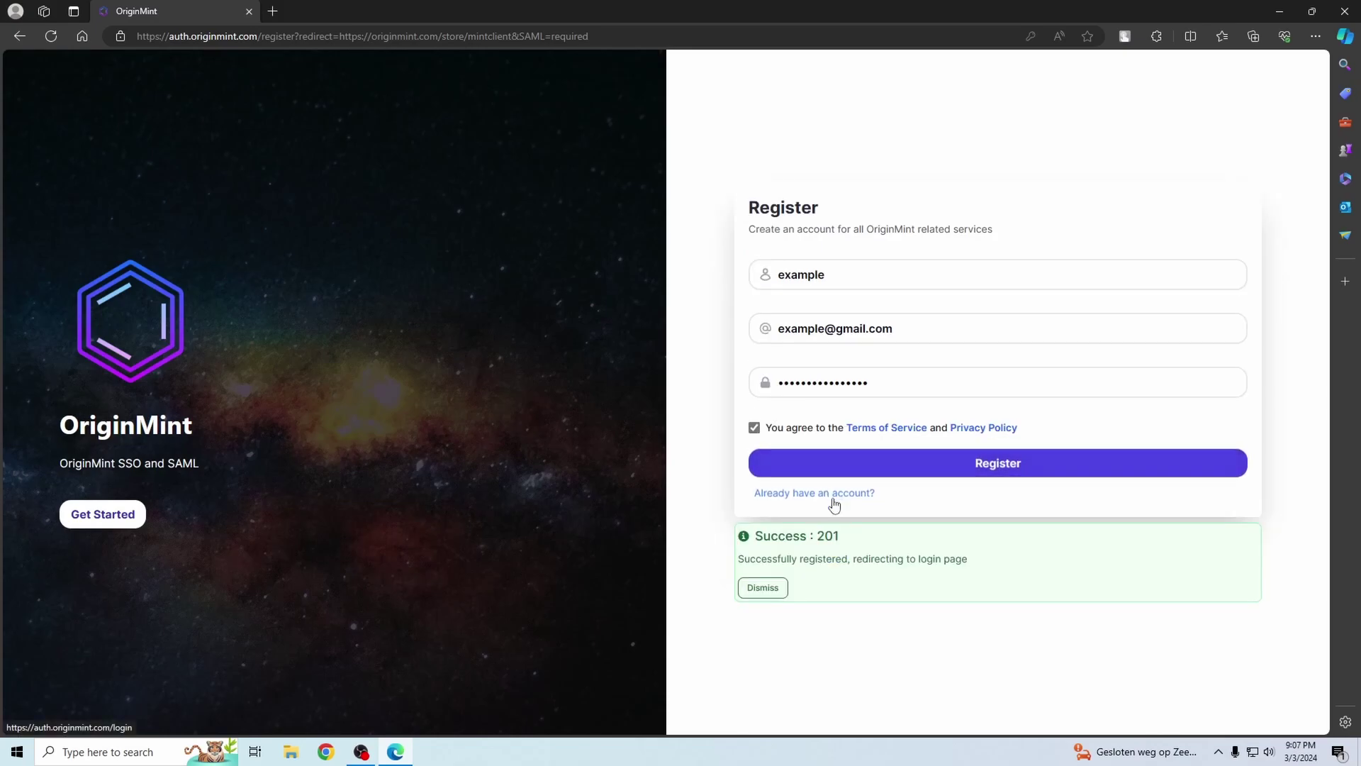
click(780, 586)
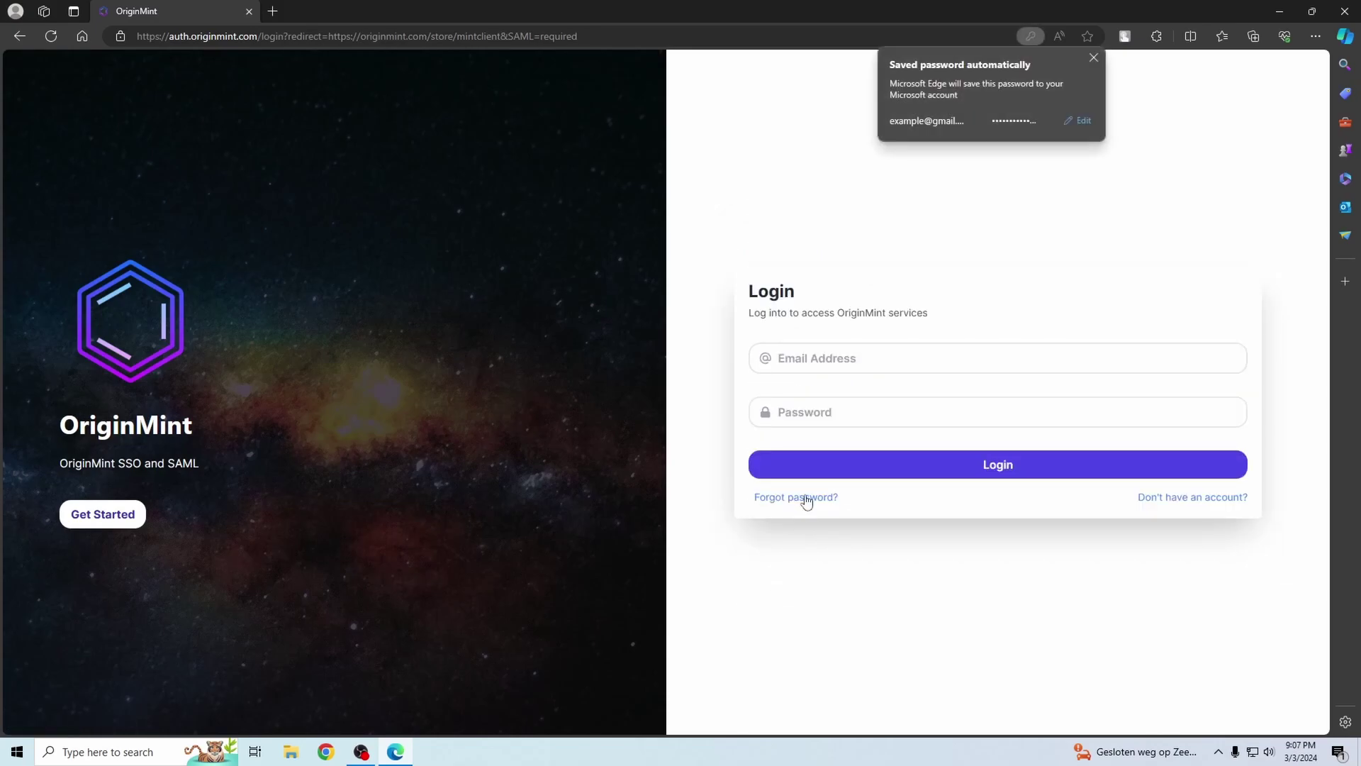
- Log in with the browser's saved account credentials
click(826, 356)
click(1019, 404)
click(997, 461)
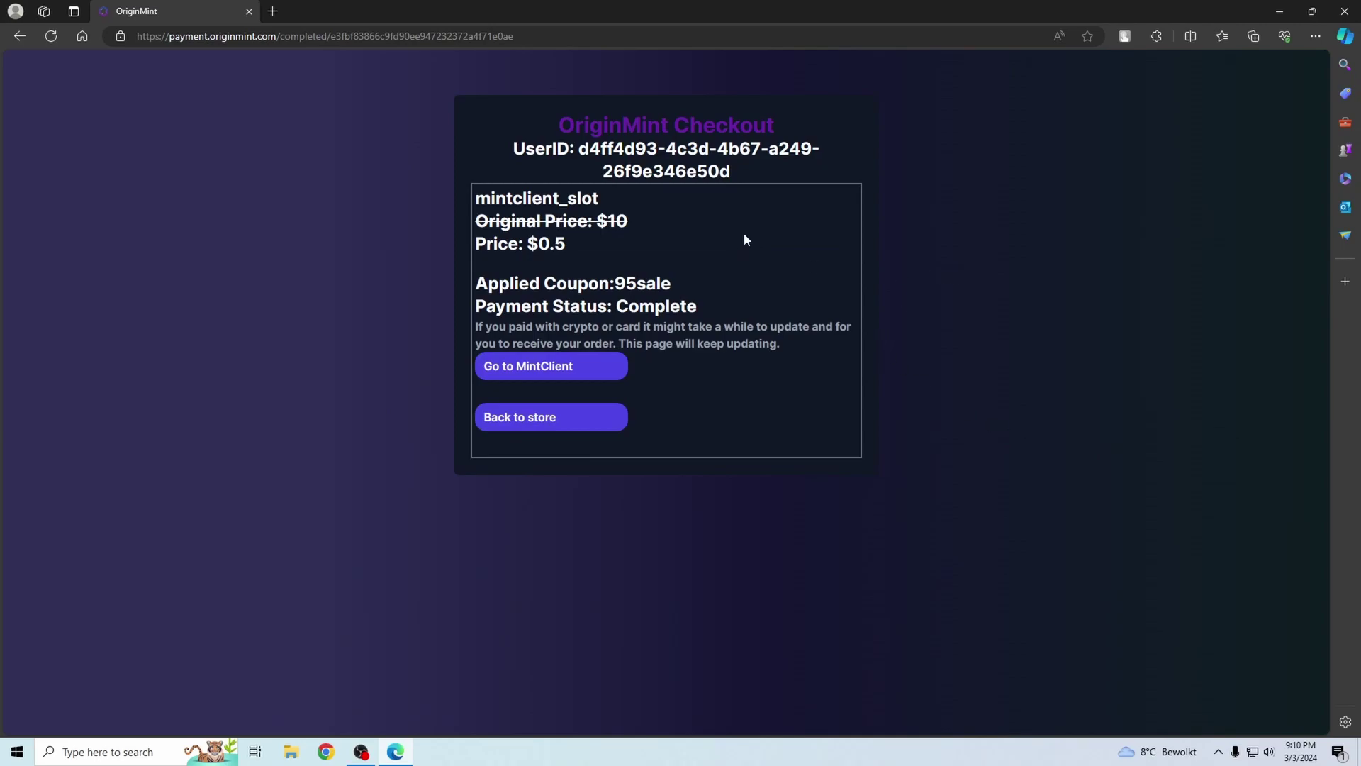
- In the MintClient panel, download the 1.18.2 - Fabric, Windows x64 mod jar
click(537, 369)
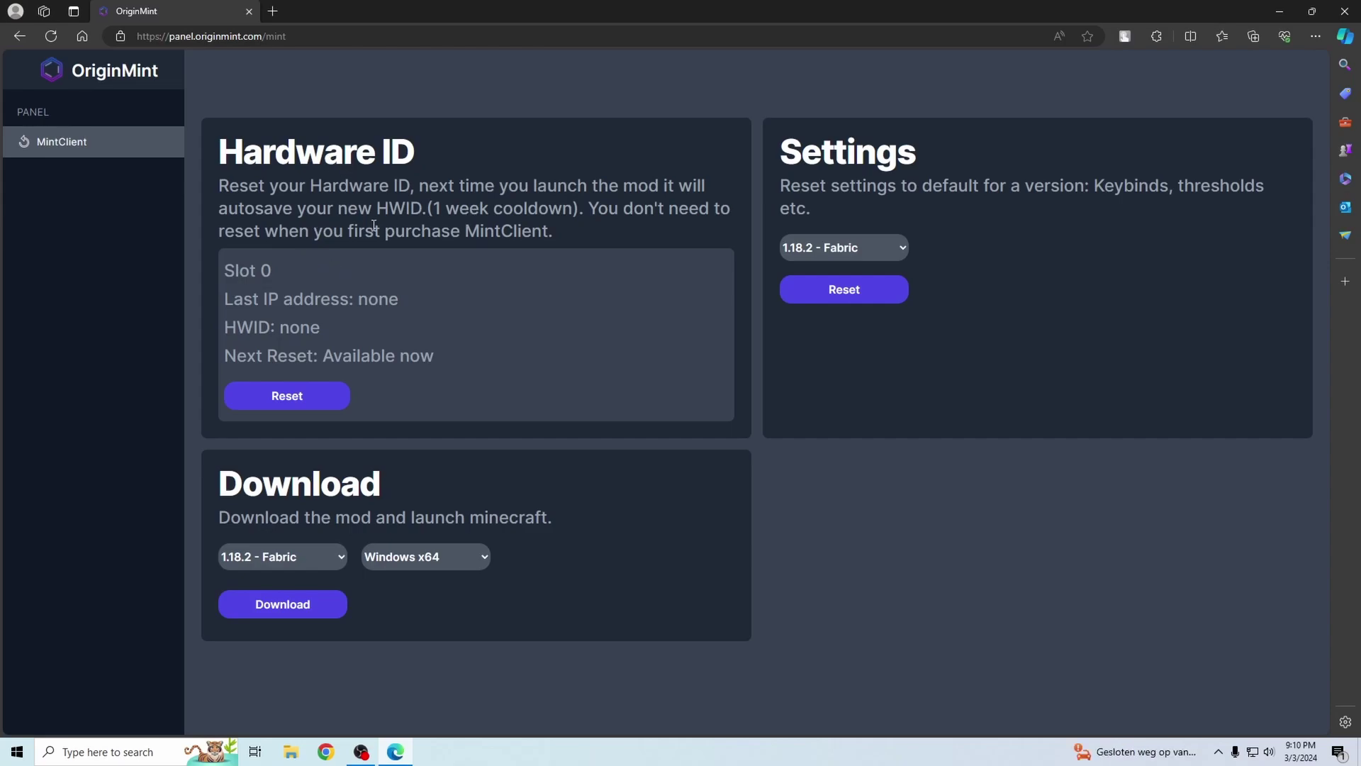
click(295, 558)
click(418, 556)
click(423, 560)
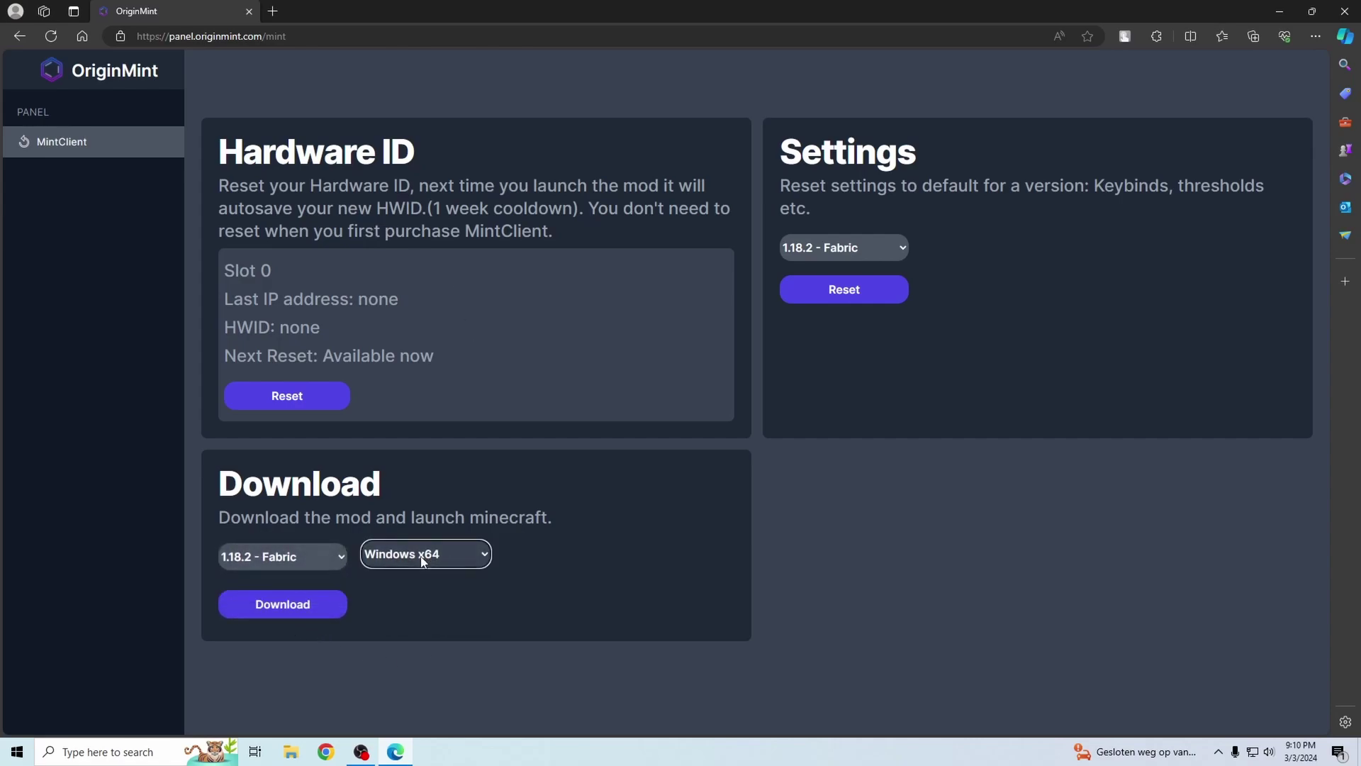
click(290, 608)
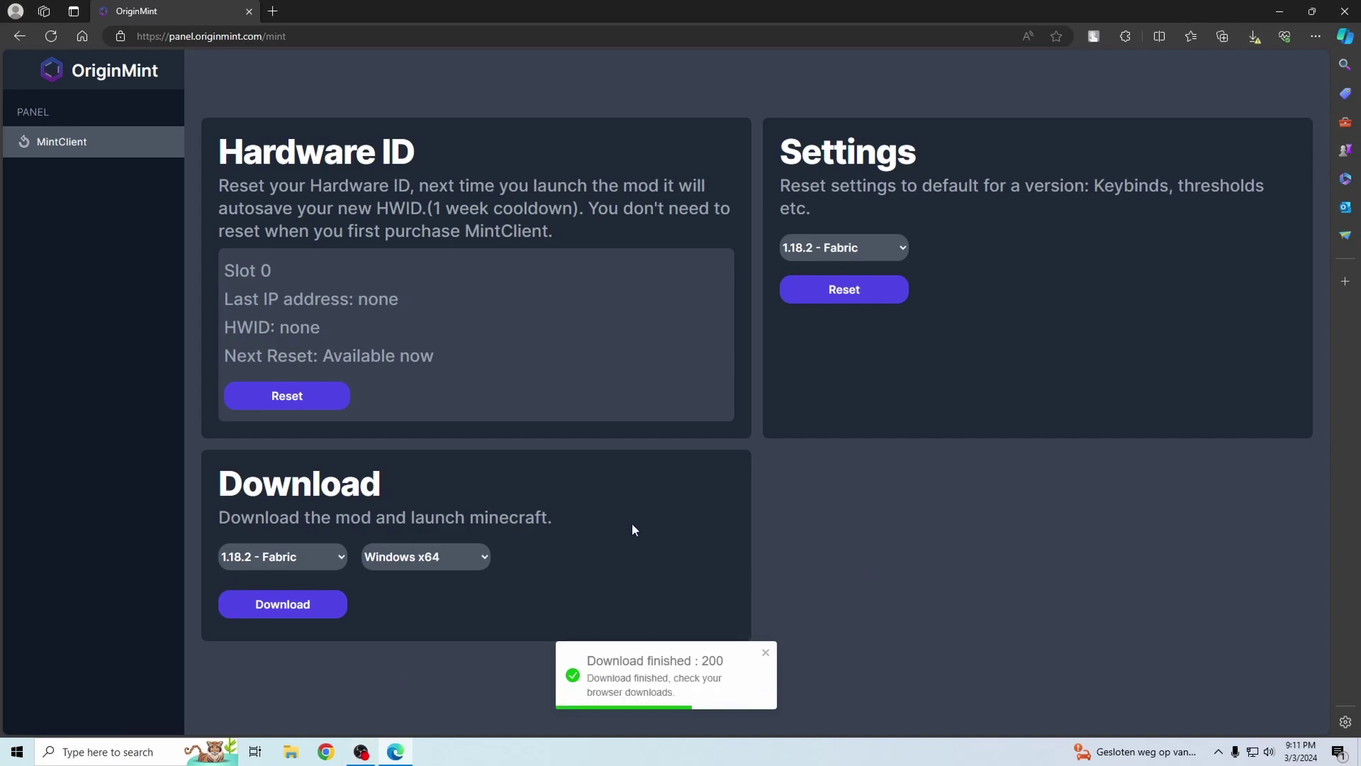
- Keep the flagged MintClient jar in Edge downloads and show it in its folder
click(1255, 39)
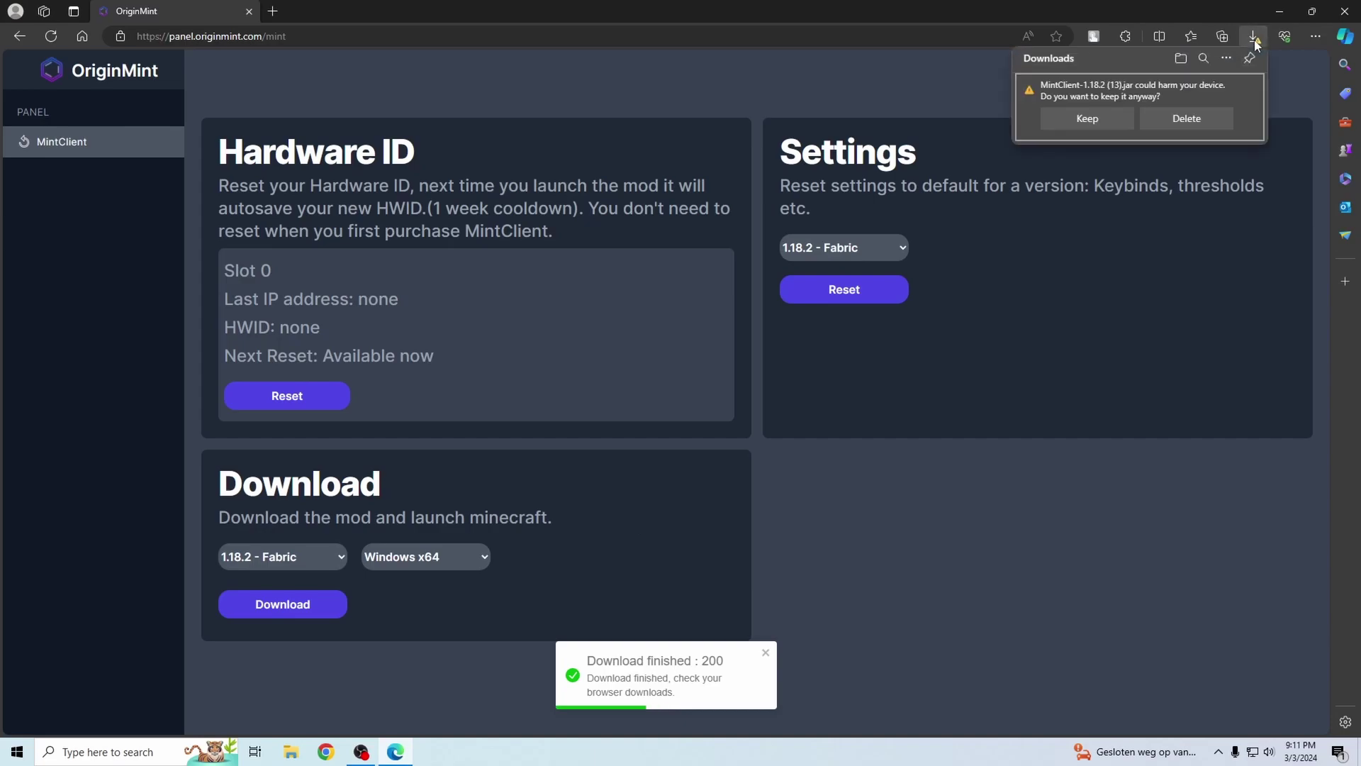
click(1110, 122)
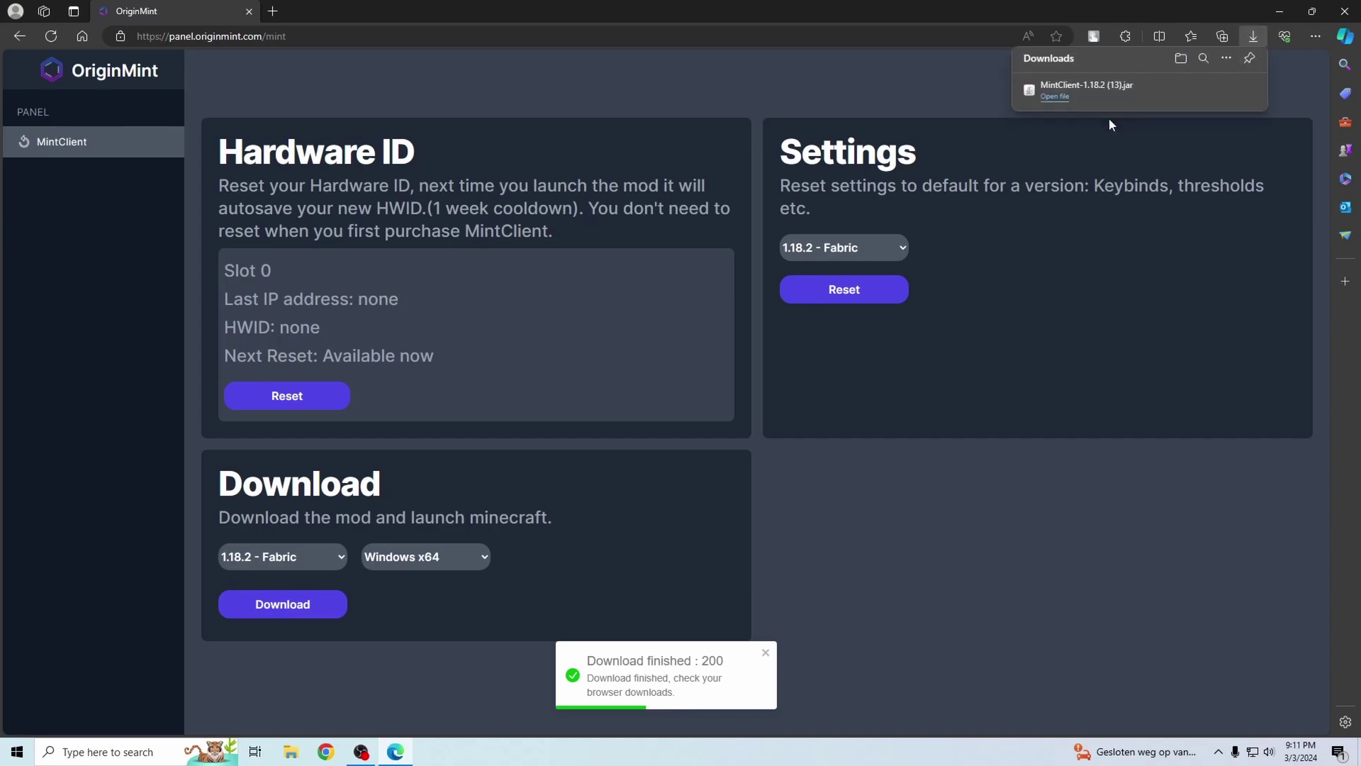
click(1208, 93)
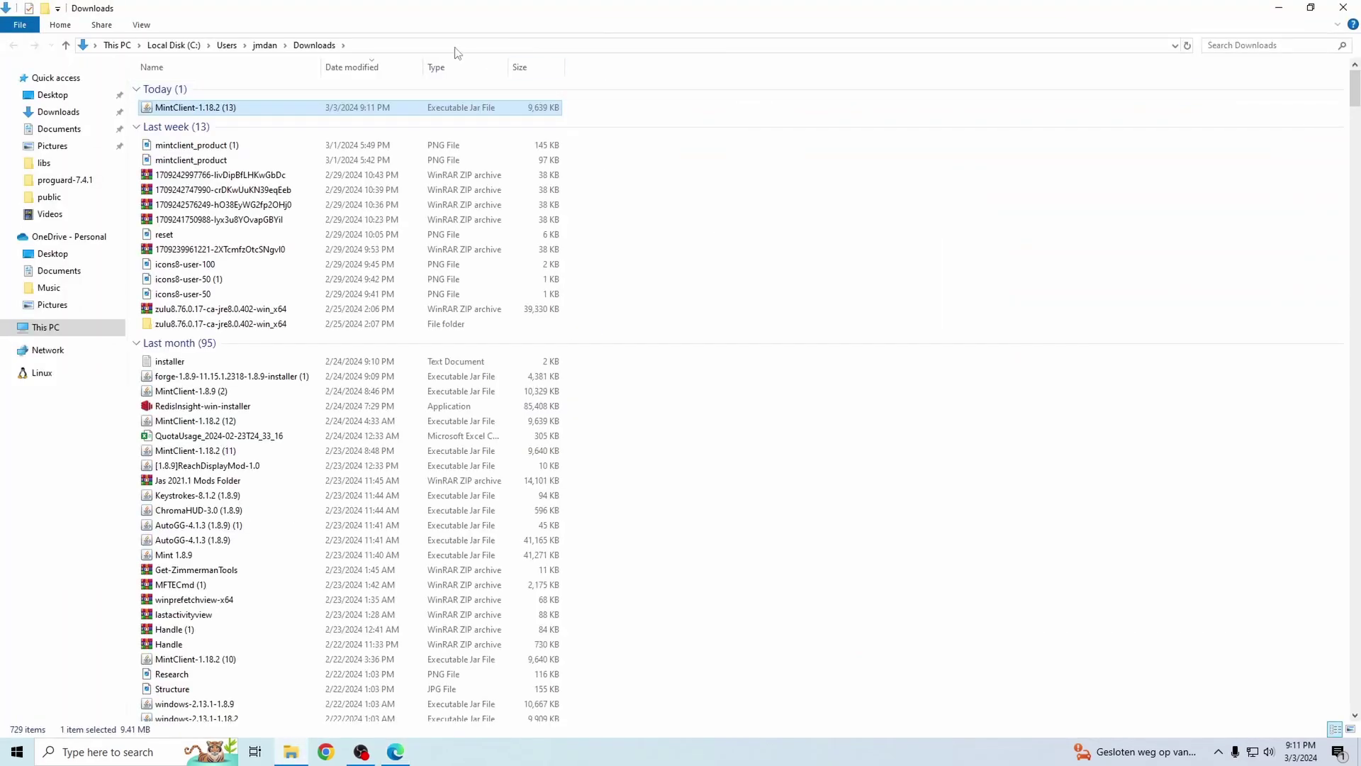
- Move the MintClient jar from Downloads onto the desktop and close the Downloads window
drag(420, 13, 766, 183)
click(1280, 11)
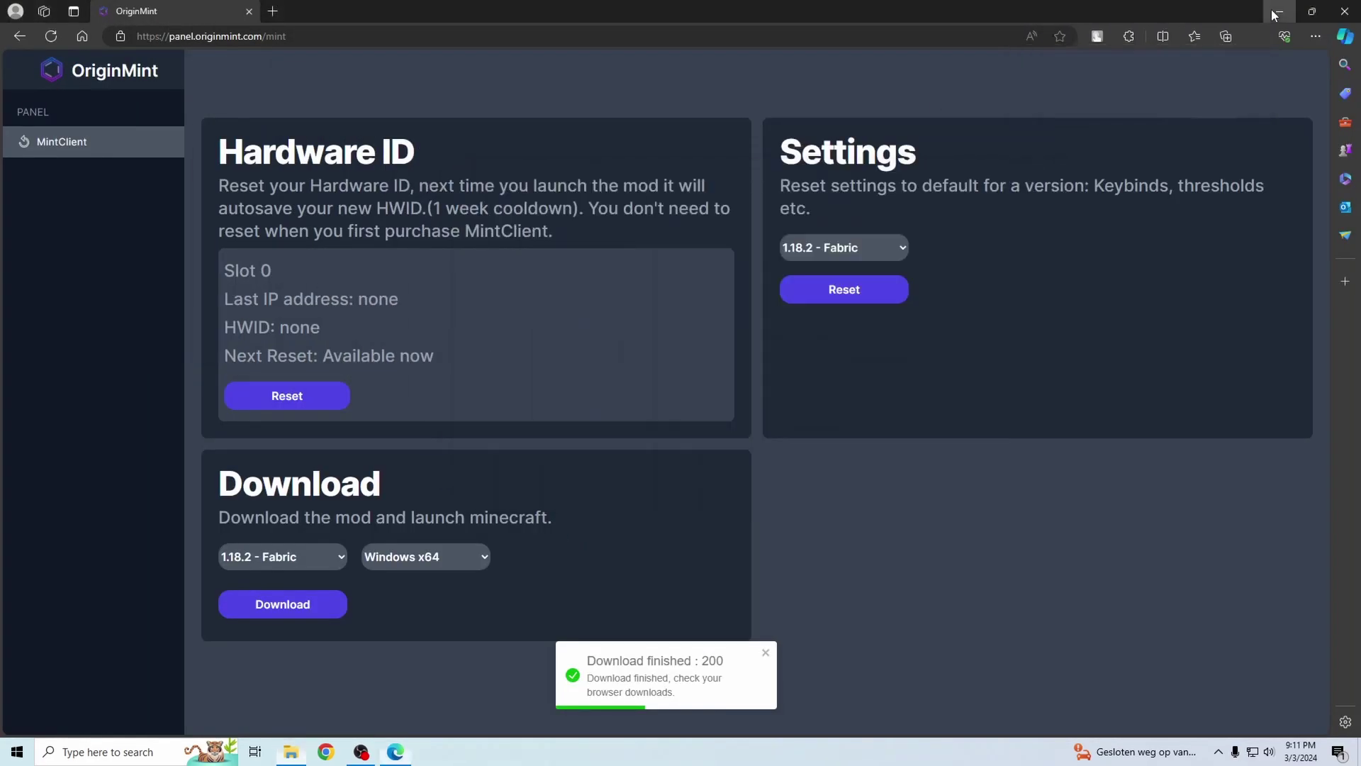
drag(648, 178, 750, 228)
drag(757, 324, 465, 365)
click(1149, 222)
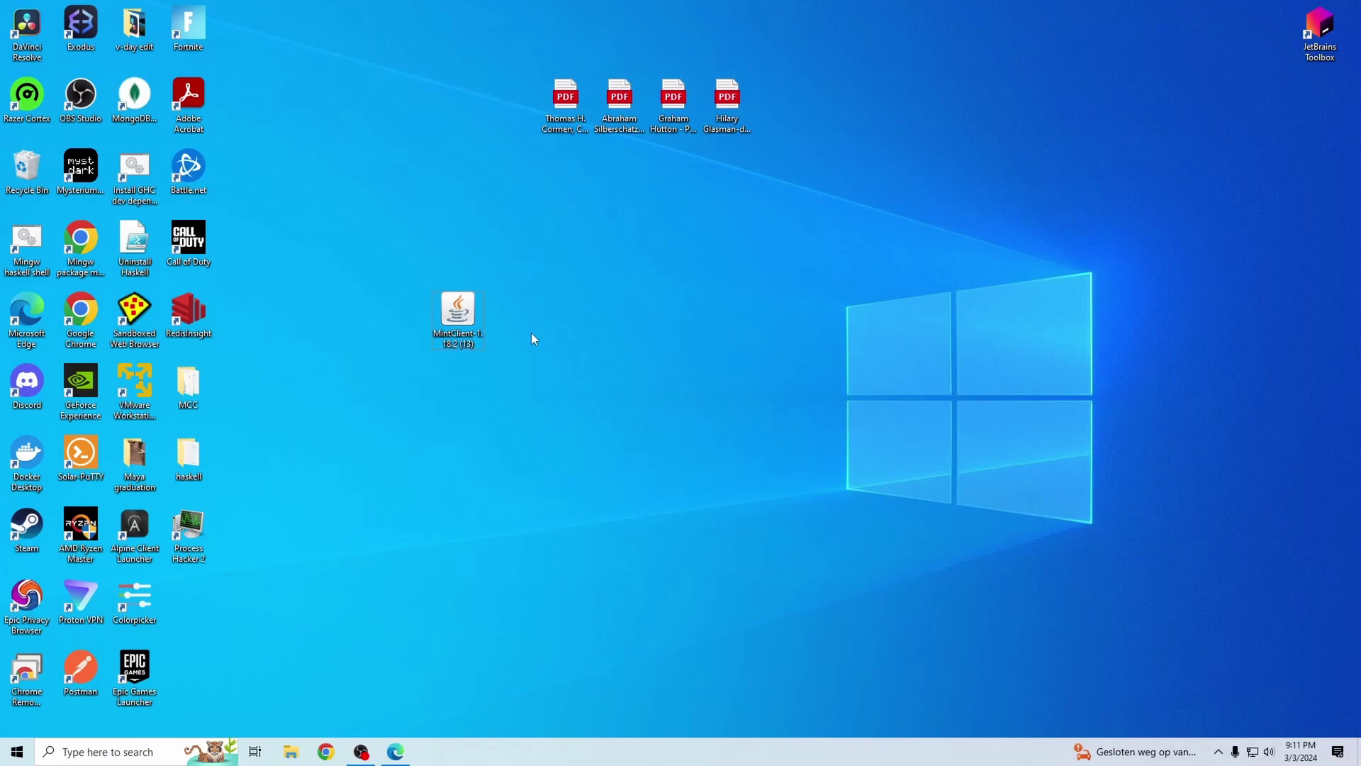
- Open the Roaming app data folder and navigate into .minecraft > mods
key(super+r)
key(Escape)
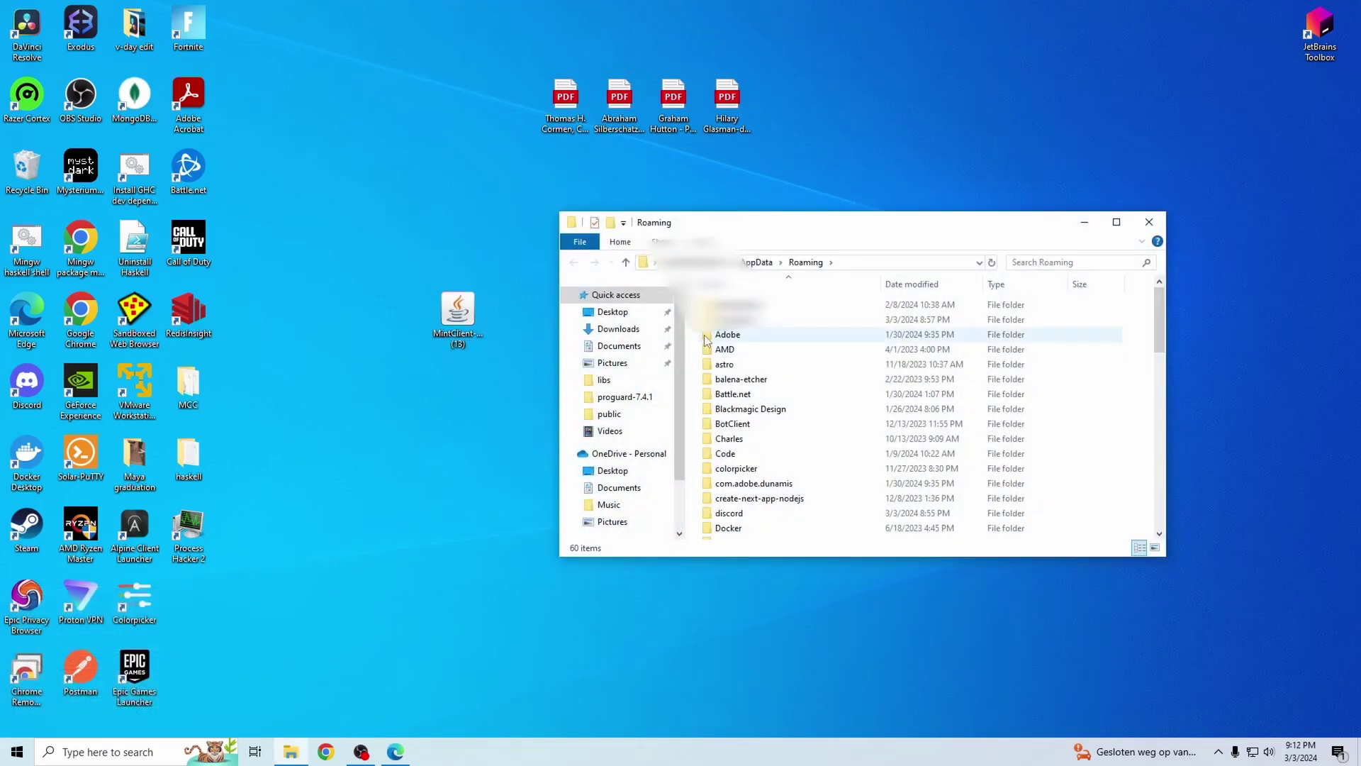
drag(753, 229, 787, 270)
click(784, 362)
double_click(784, 362)
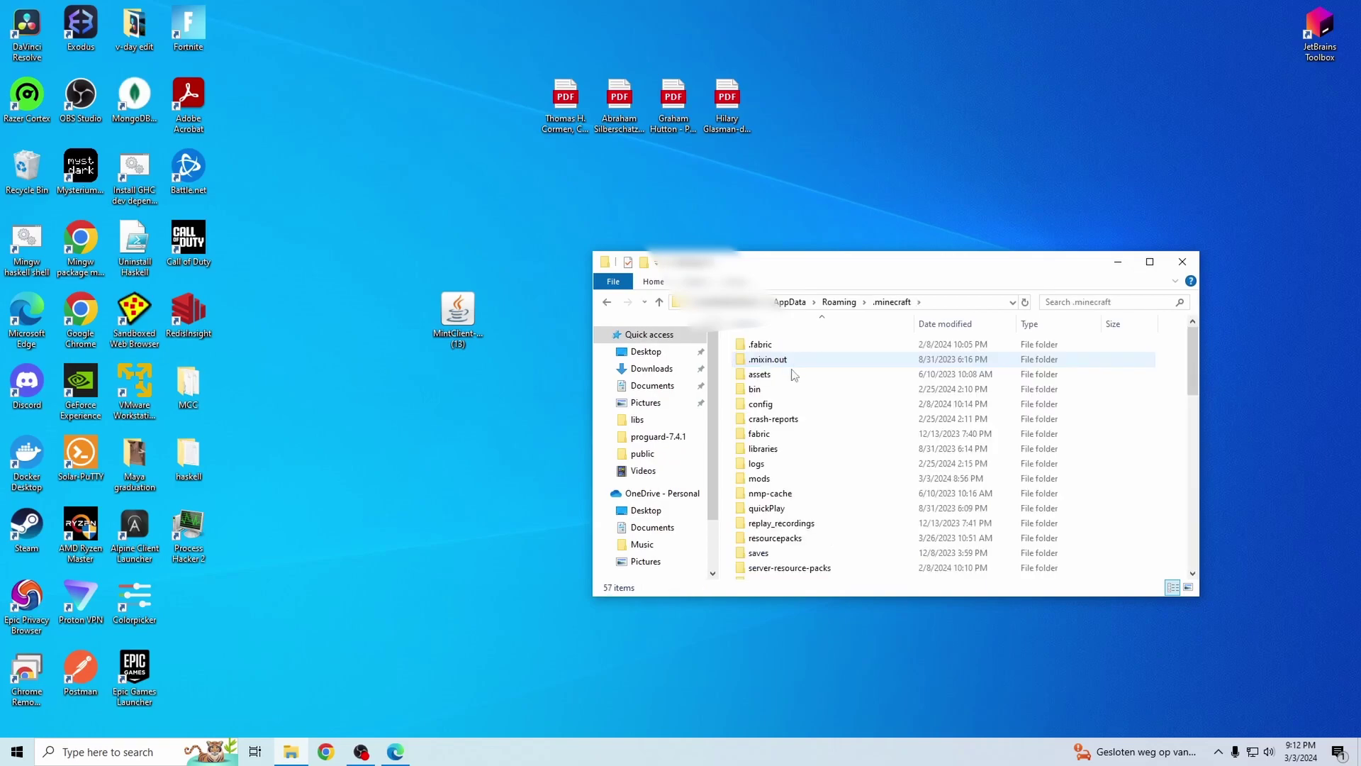
double_click(783, 444)
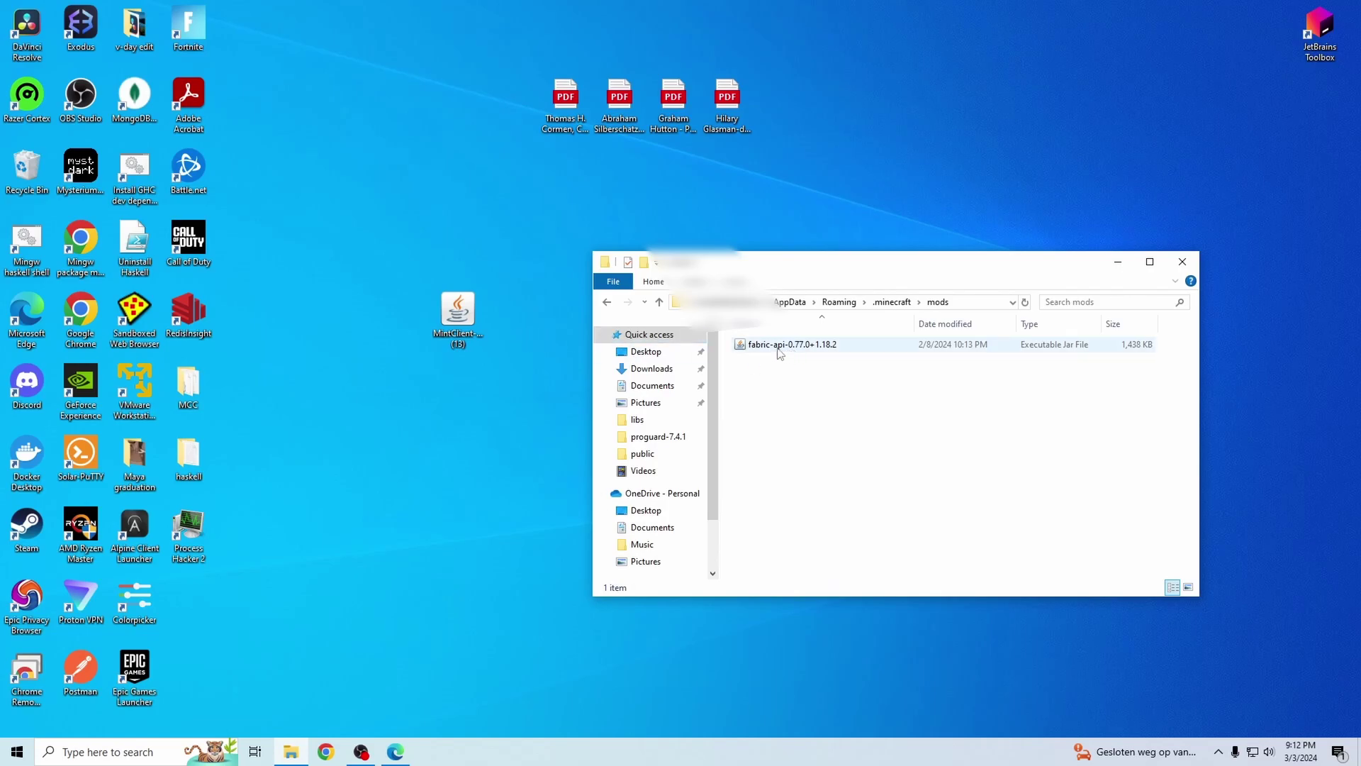
- Drag the MintClient-1.18.2 jar from the desktop into the mods folder
click(405, 282)
drag(461, 319, 816, 423)
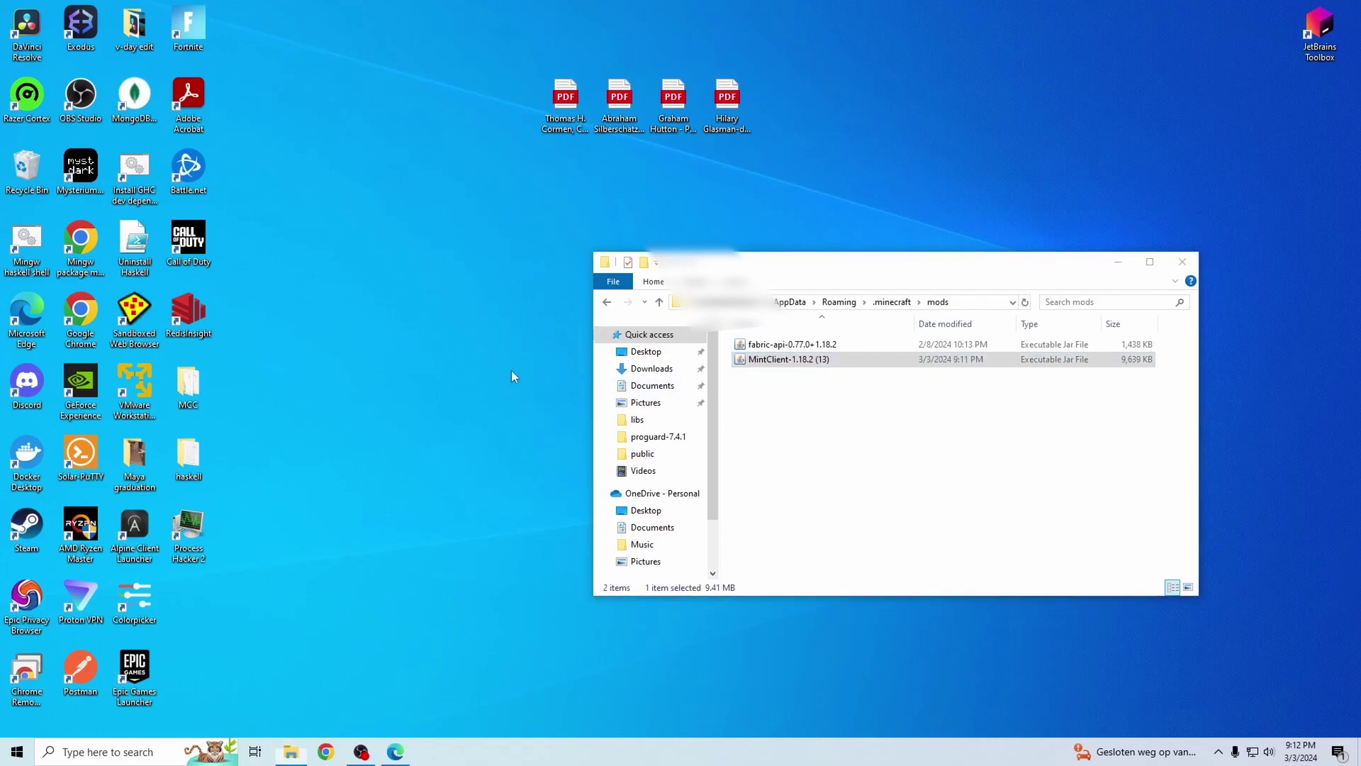
click(119, 751)
- Launch Minecraft Launcher and play using the fabric-loader-1.18.2 installation
text(minecraft)
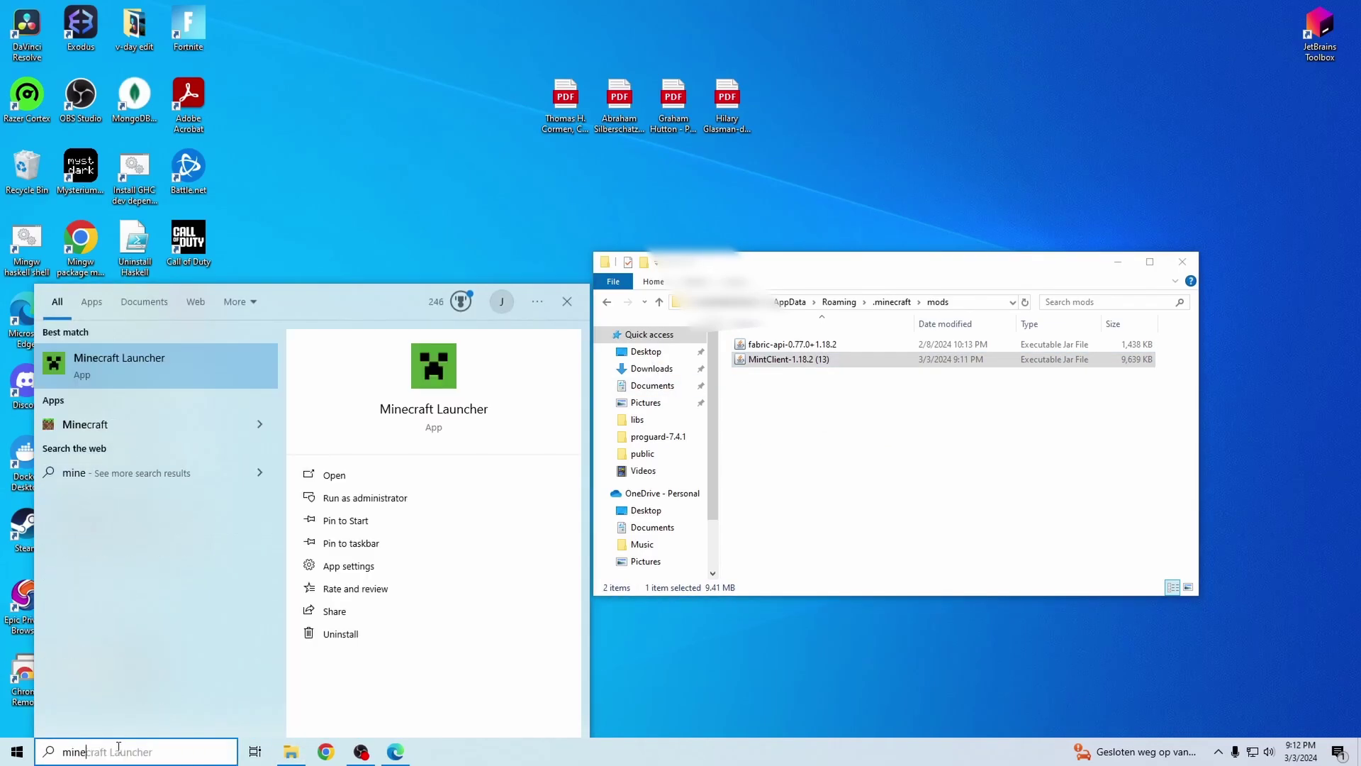
click(134, 373)
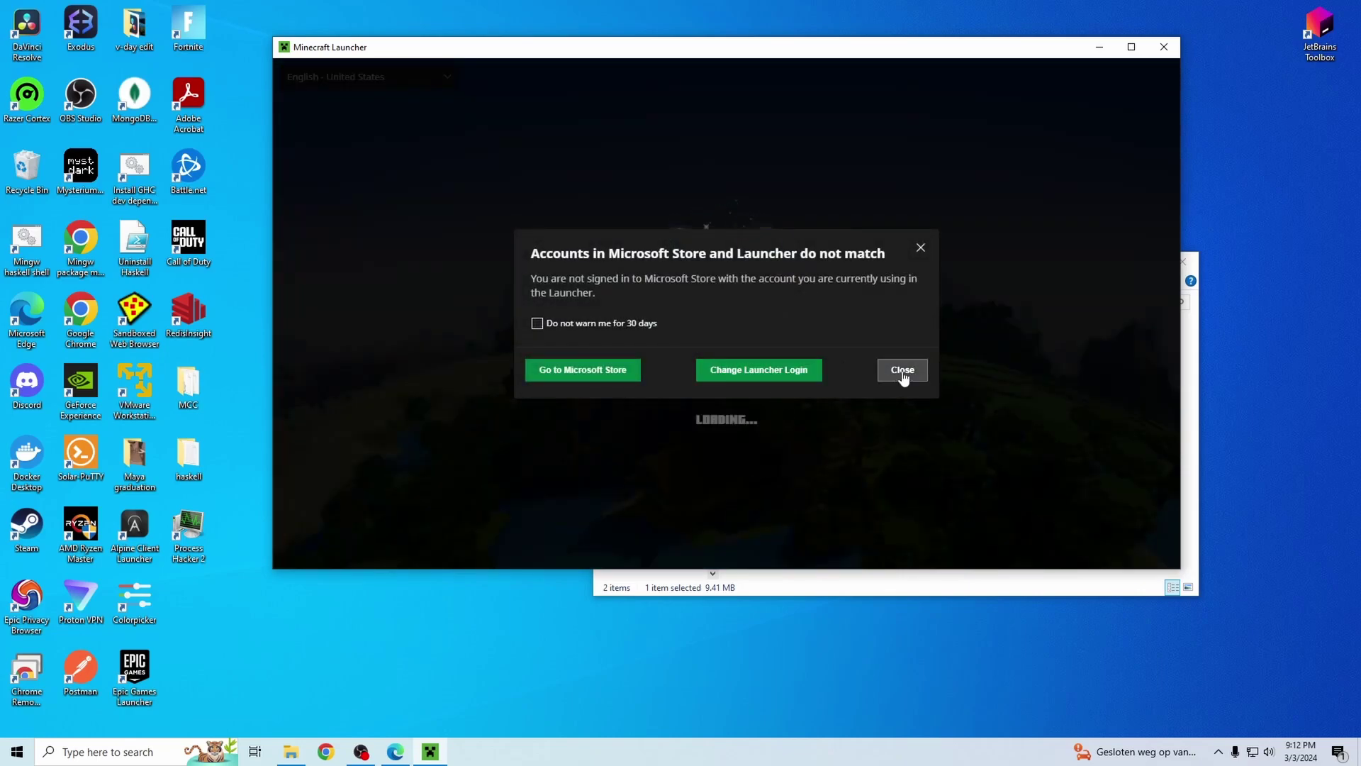
click(903, 371)
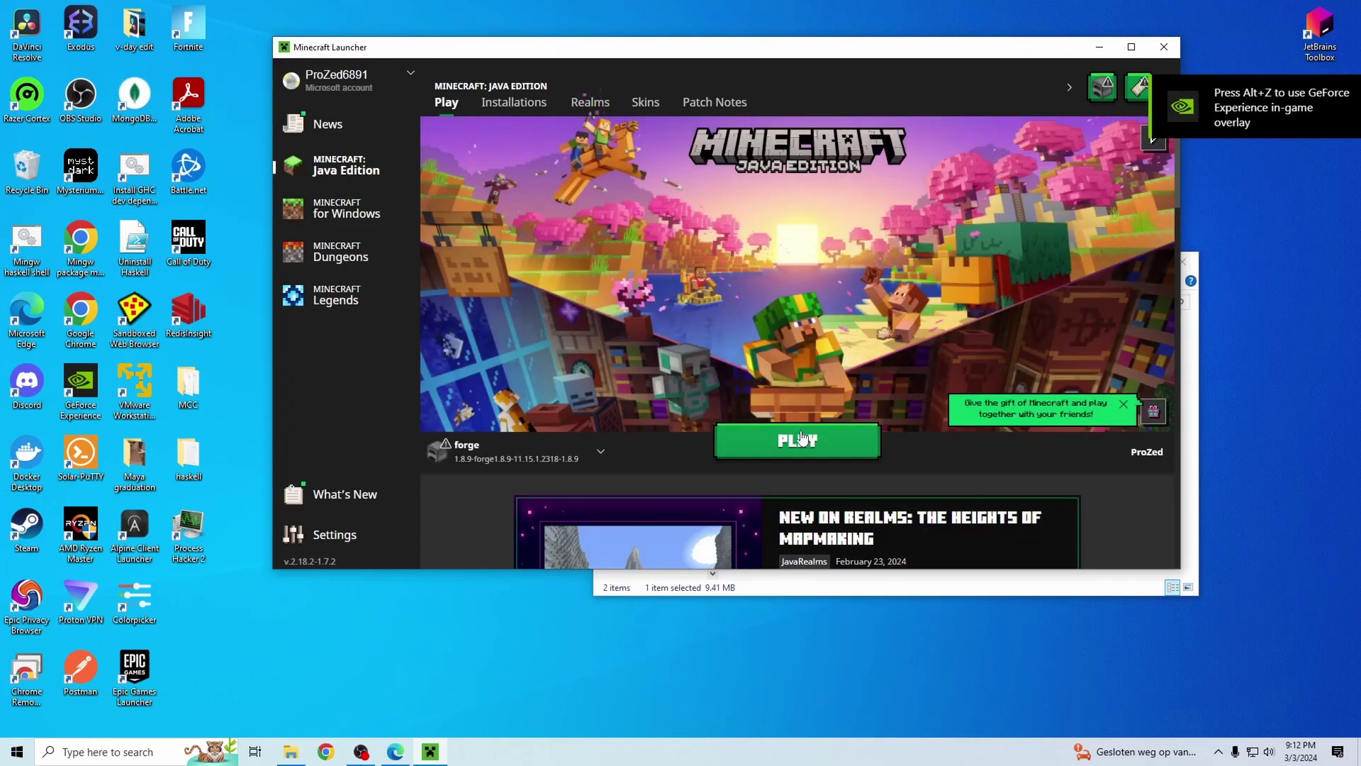
click(546, 453)
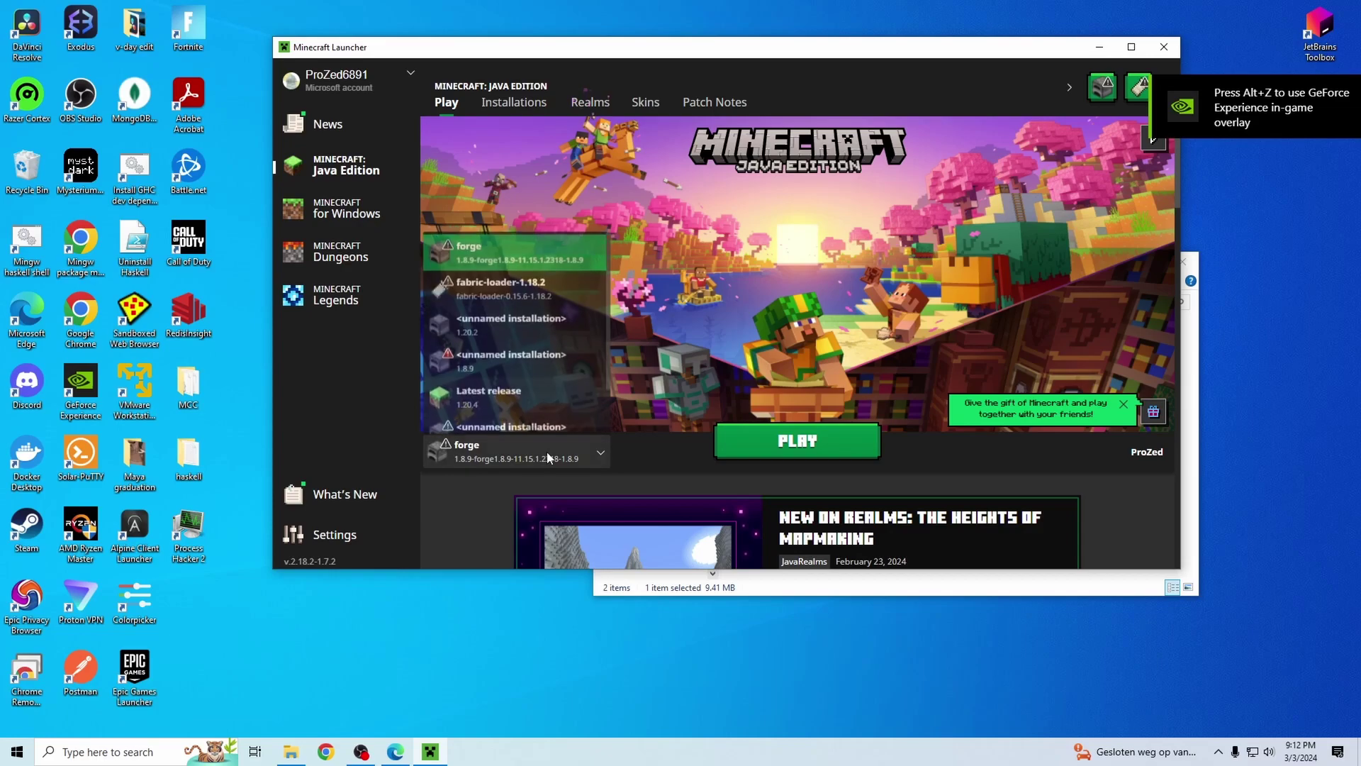
click(522, 292)
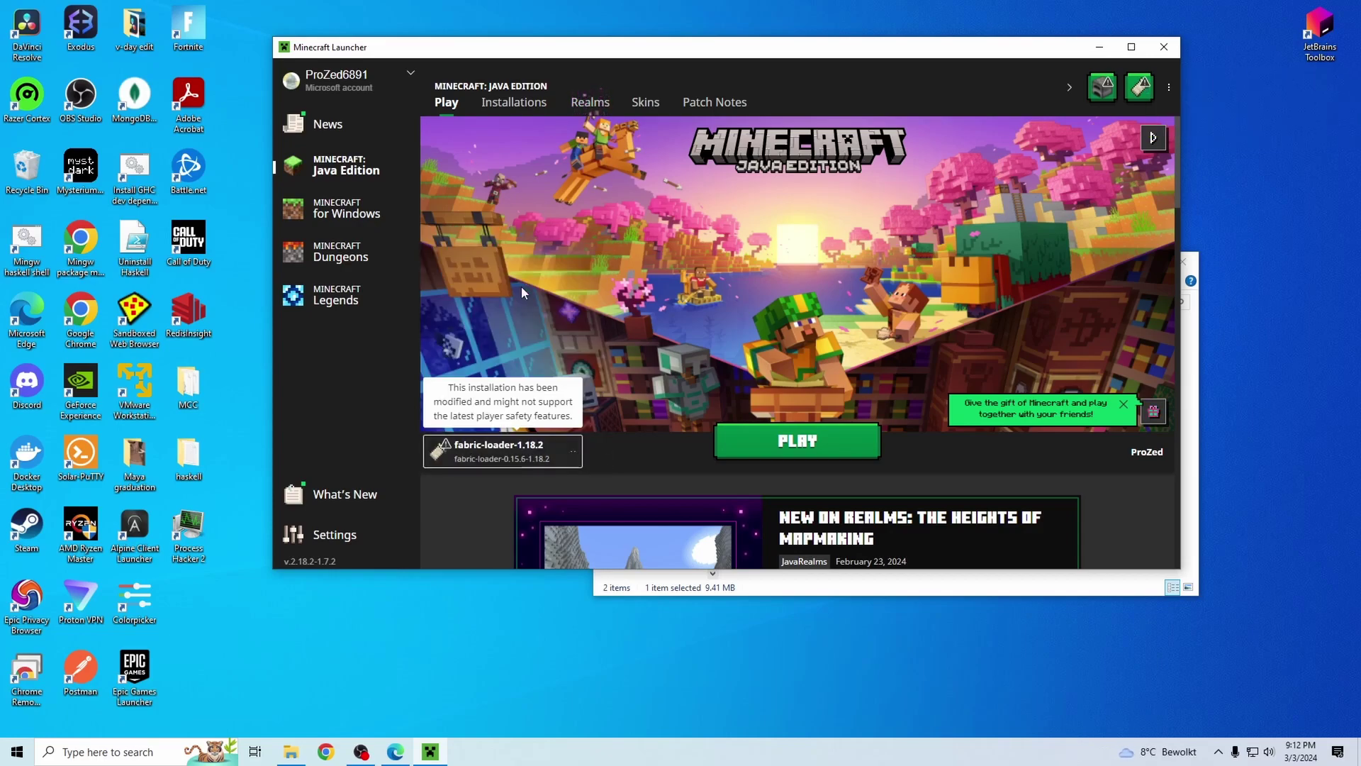
click(771, 444)
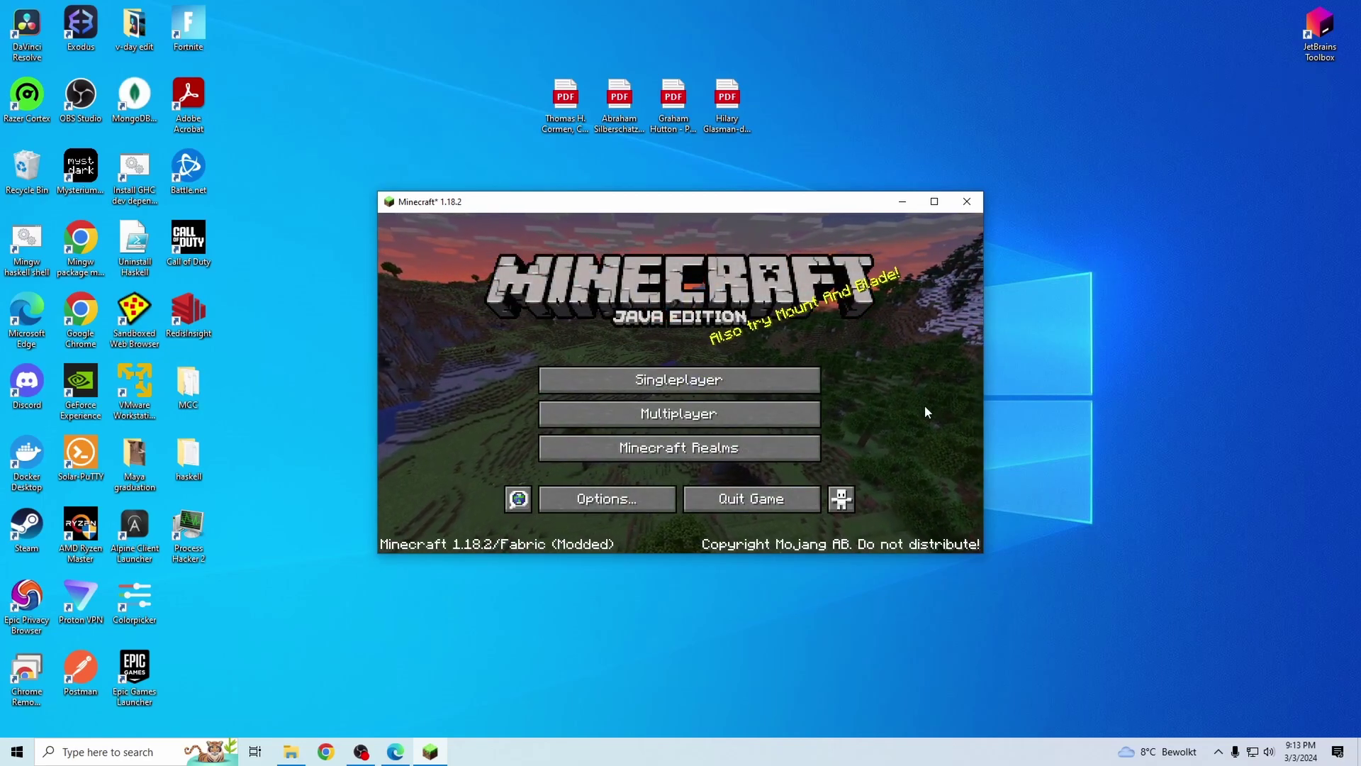
- Open Multiplayer, permanently skip the third-party warning, maximize the window and join PvPLab
click(760, 414)
click(587, 462)
click(604, 500)
drag(606, 202, 608, 1)
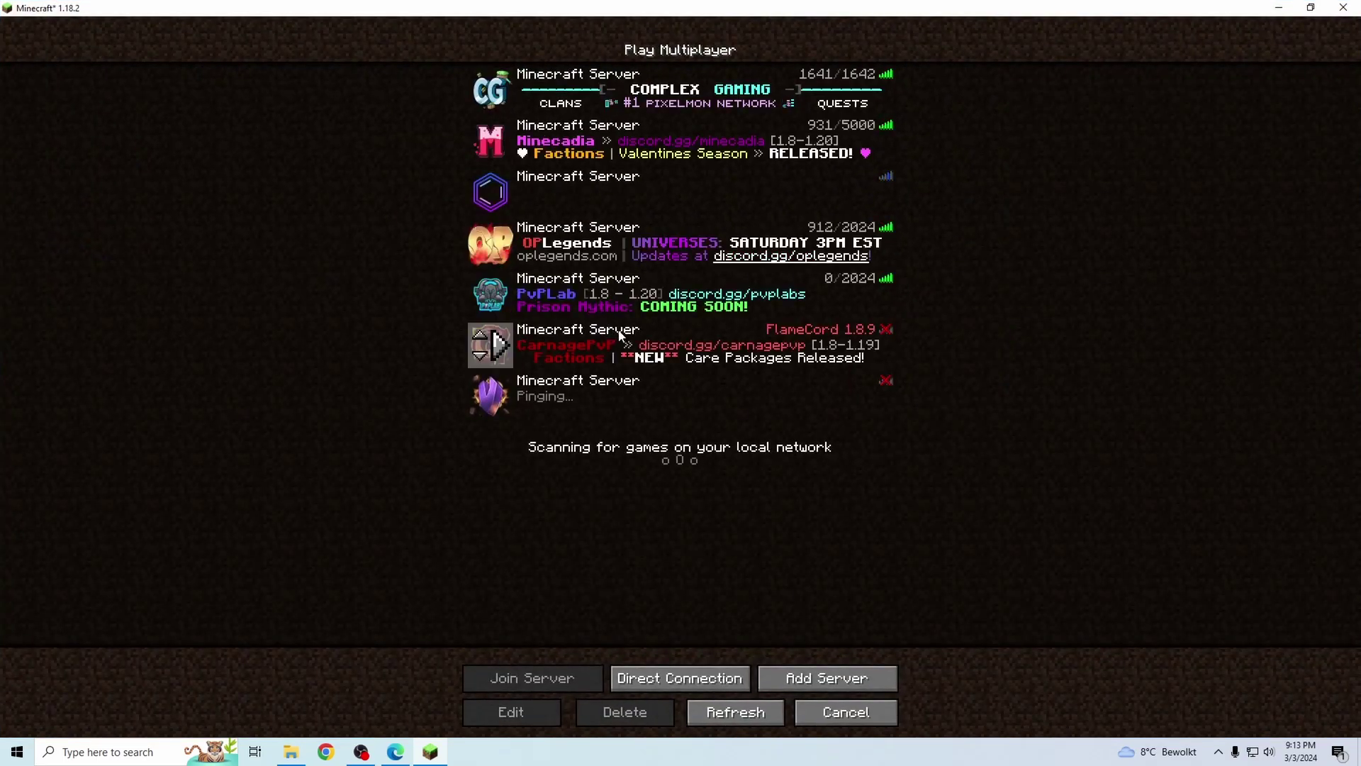
double_click(643, 292)
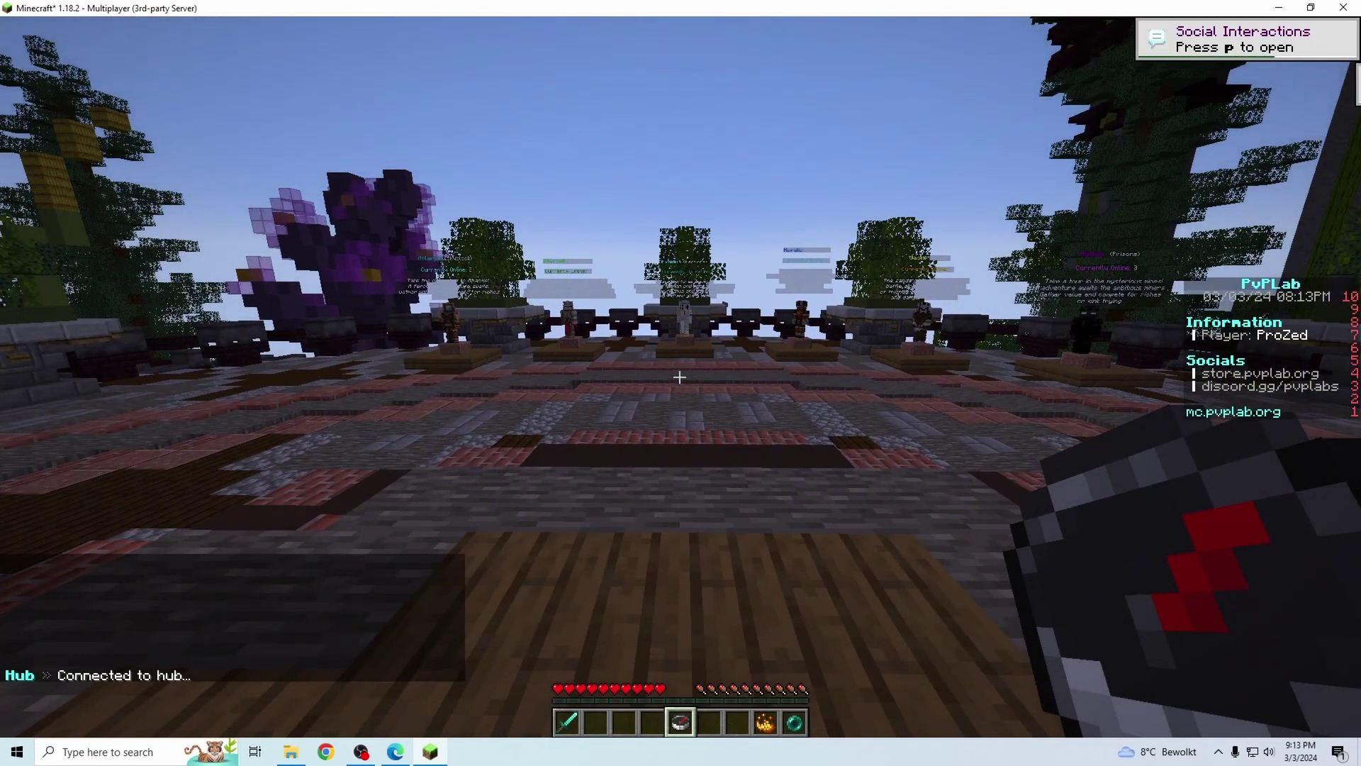
- Open the Mint client menu with Right Shift and browse the Replay, Plugins and Record pages
key(Shift_R)
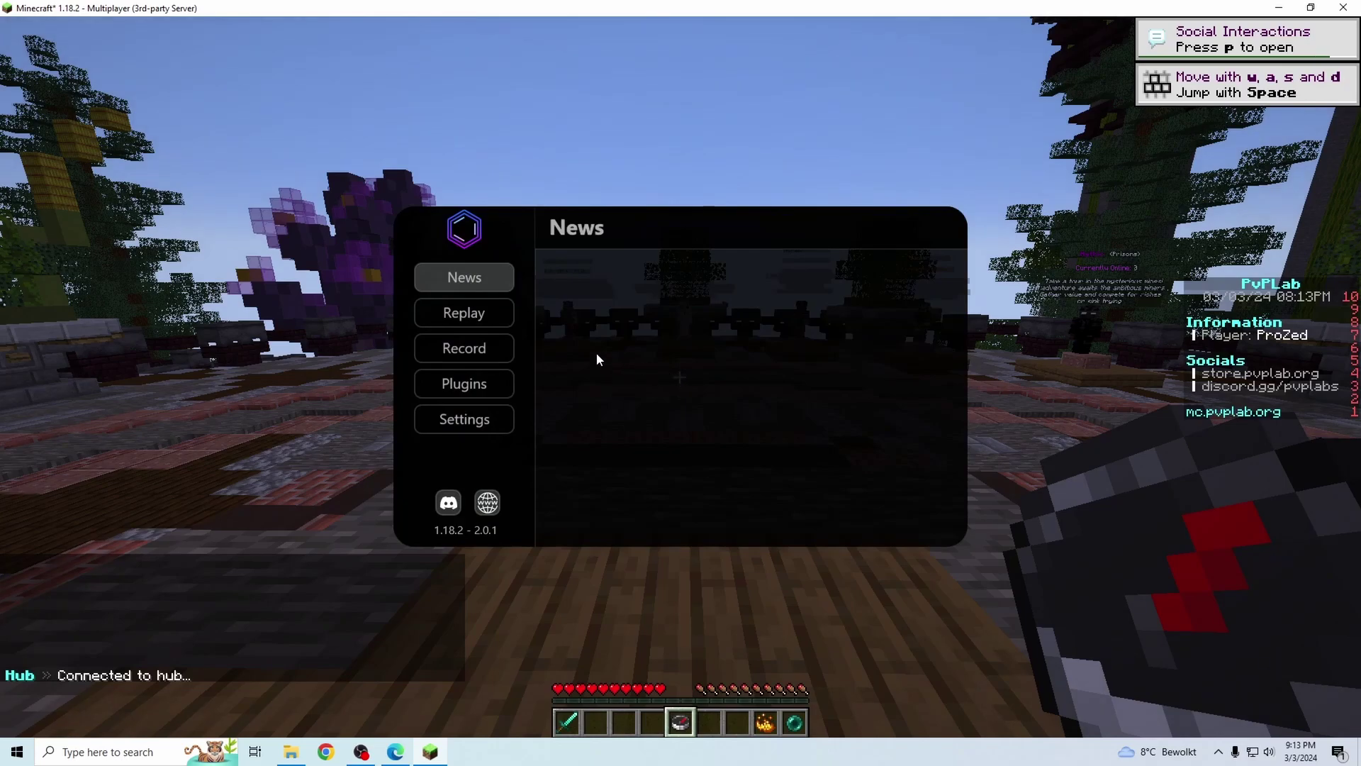
click(470, 313)
scroll(804, 433, down, 10)
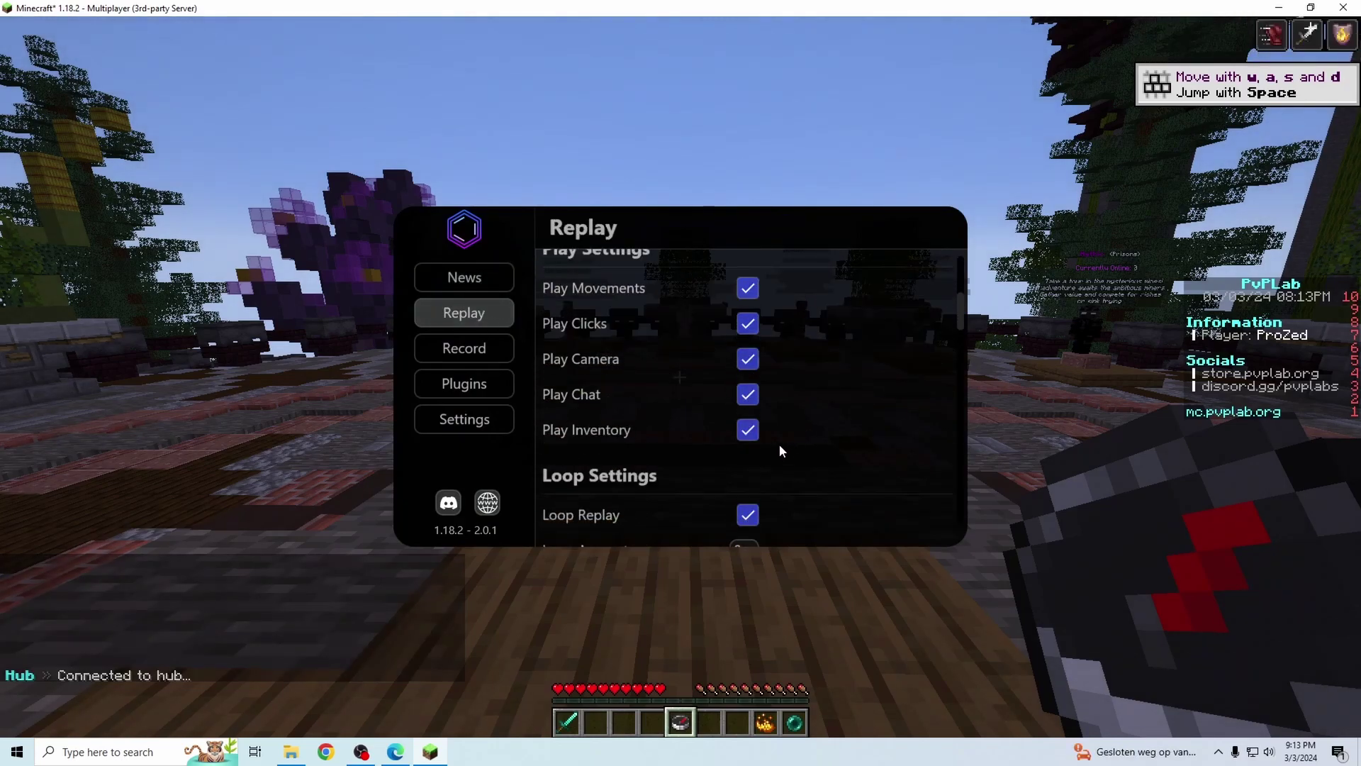
scroll(779, 439, up, 1)
click(465, 384)
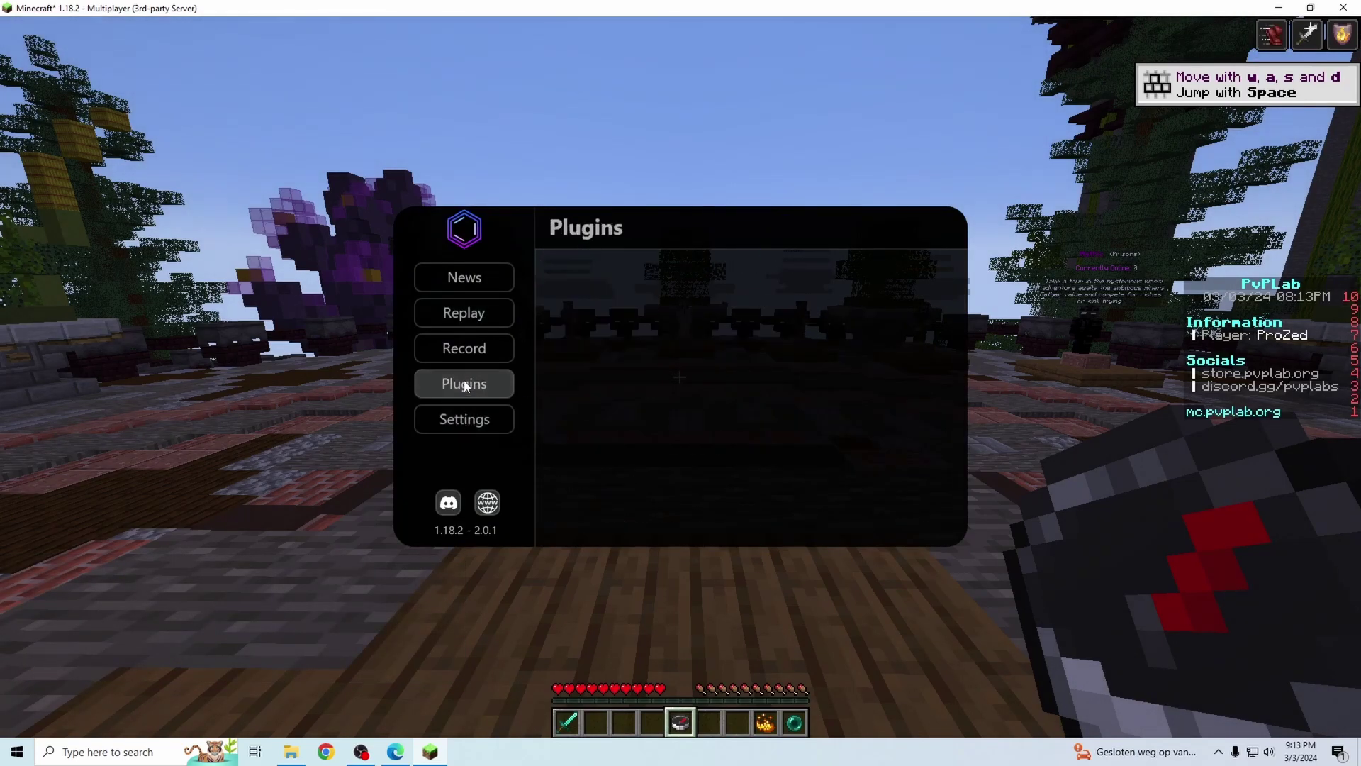
click(465, 349)
click(464, 312)
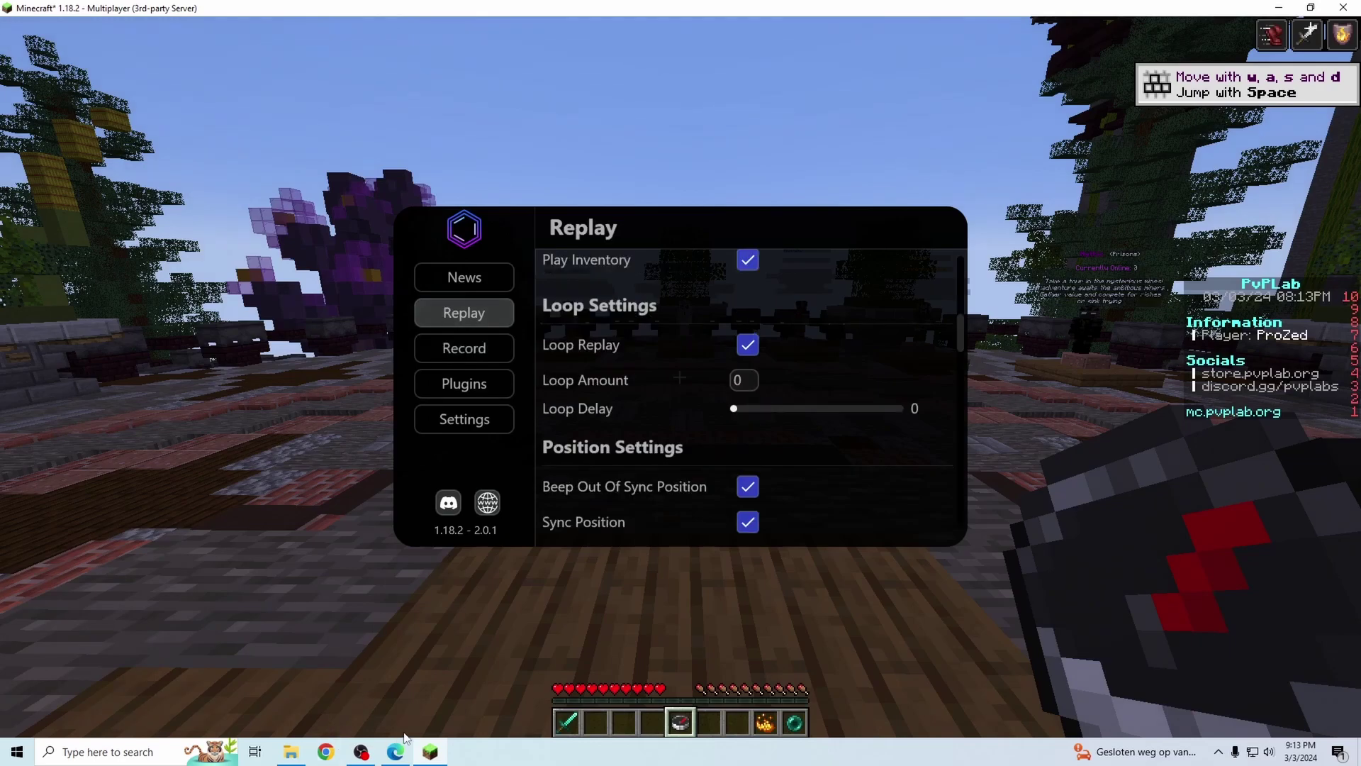
click(396, 746)
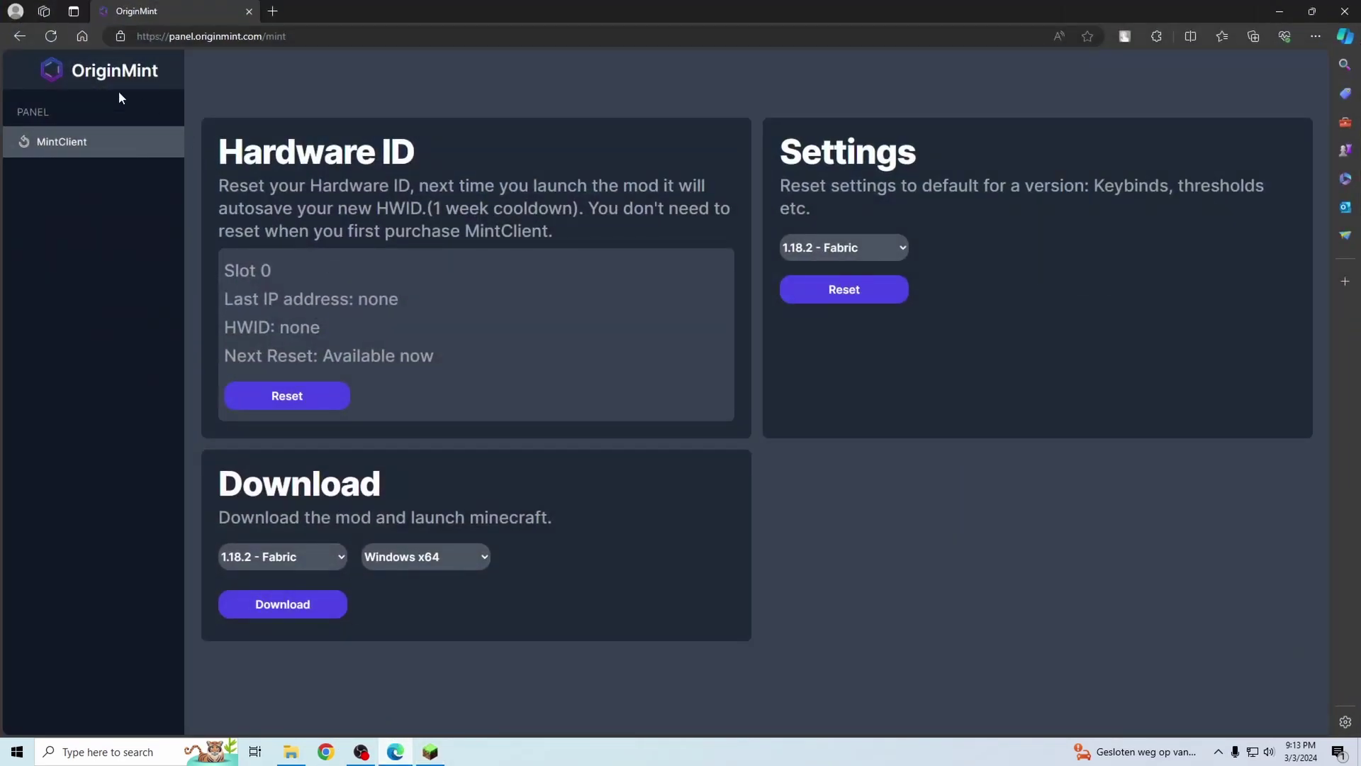
- Reload the OriginMint MintClient panel to show the recorded HWID and last IP
click(50, 35)
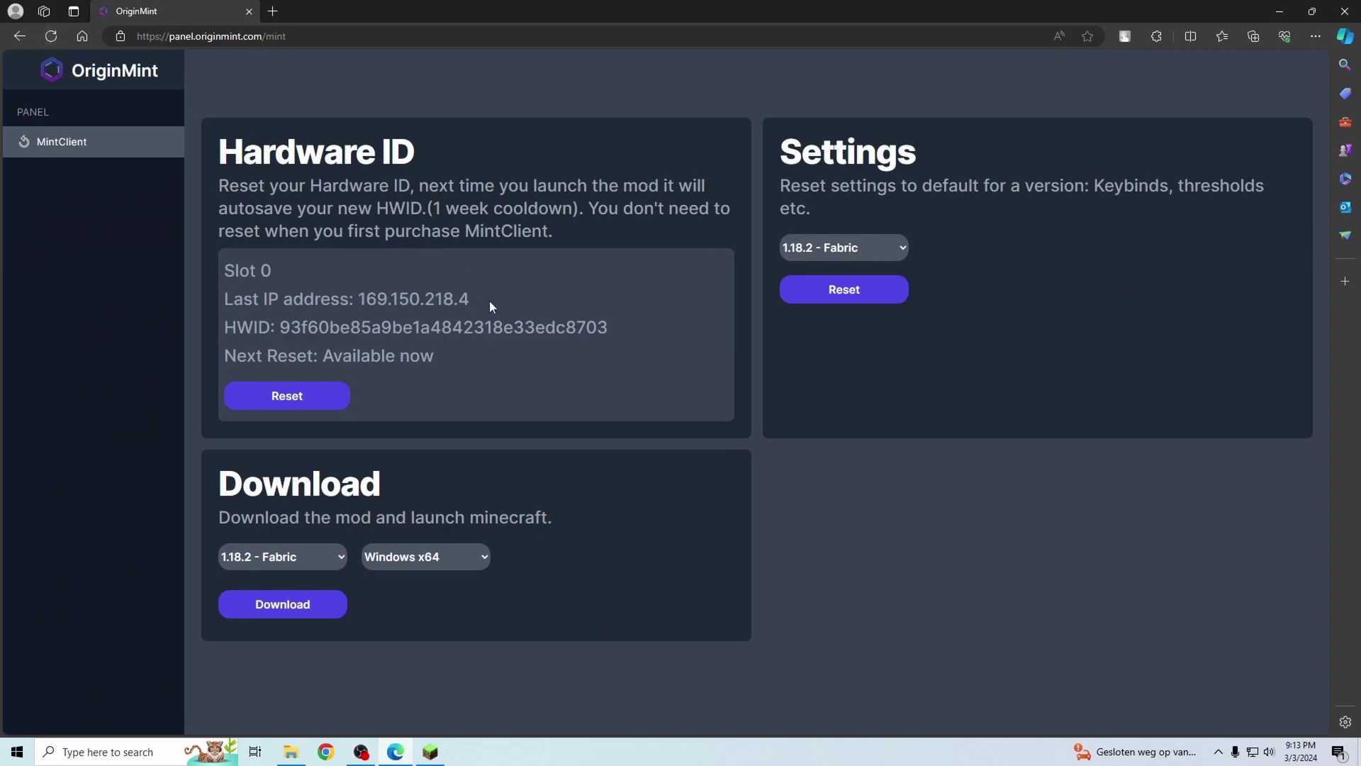